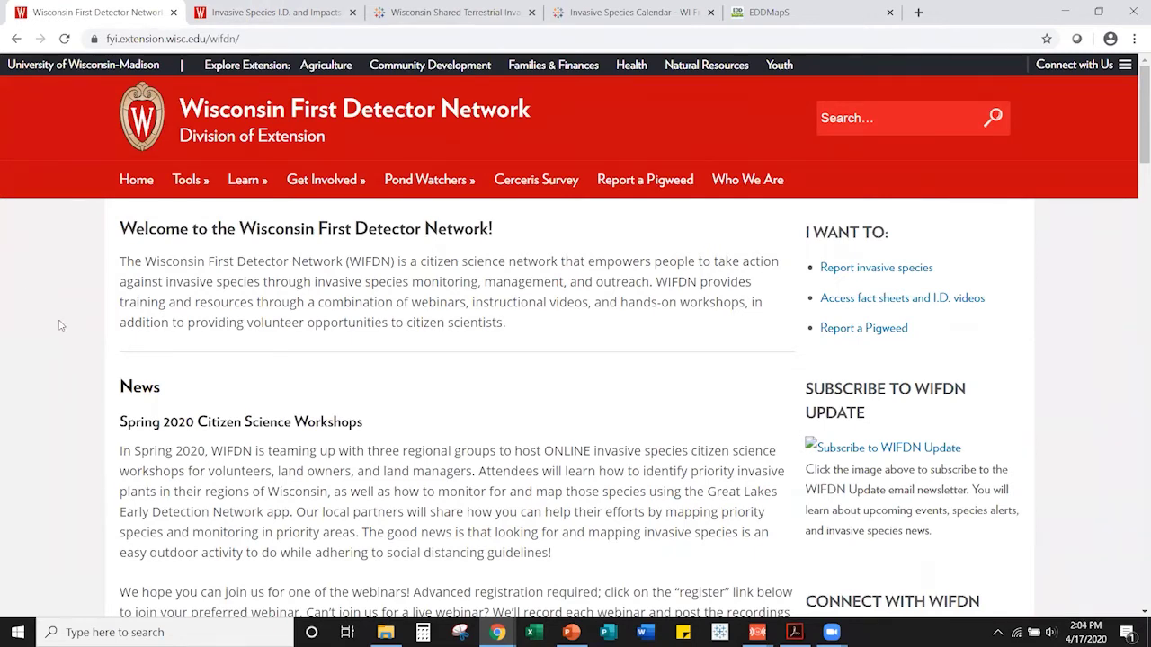
- Show the Wisconsin First Detector Network home page address and examine the terrestrial plants list on the Invasive Species I.D. and Impacts page
scroll(59, 322, "down", 1)
scroll(59, 318, "up", 1)
left_click_drag(254, 38, 106, 39)
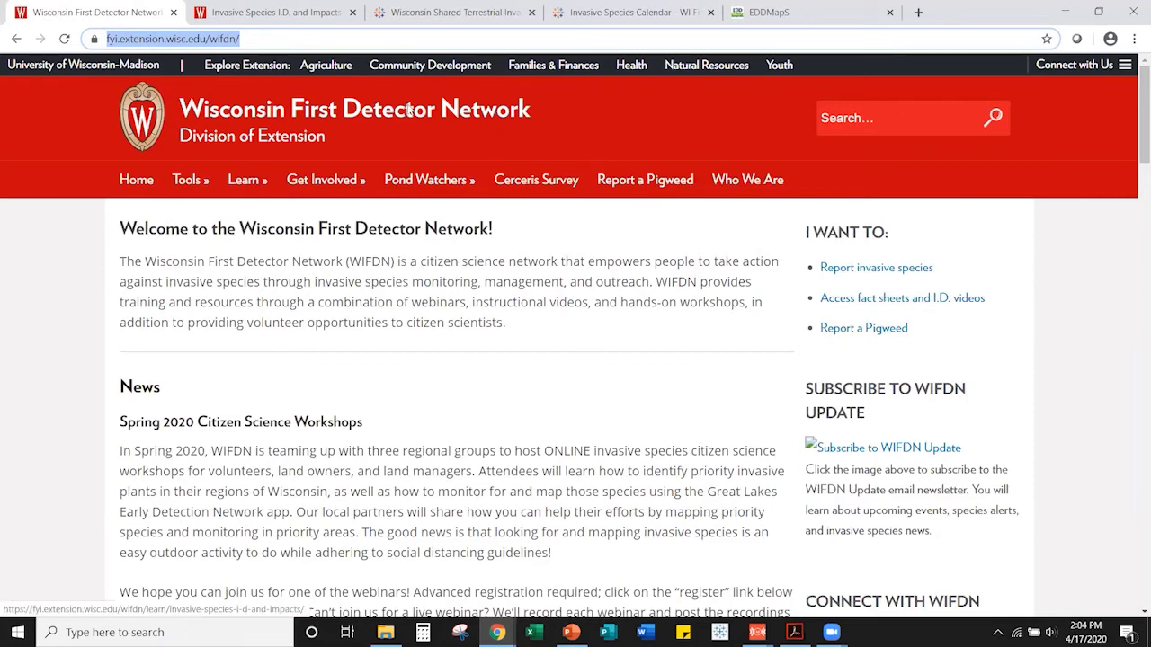
left_click(286, 17)
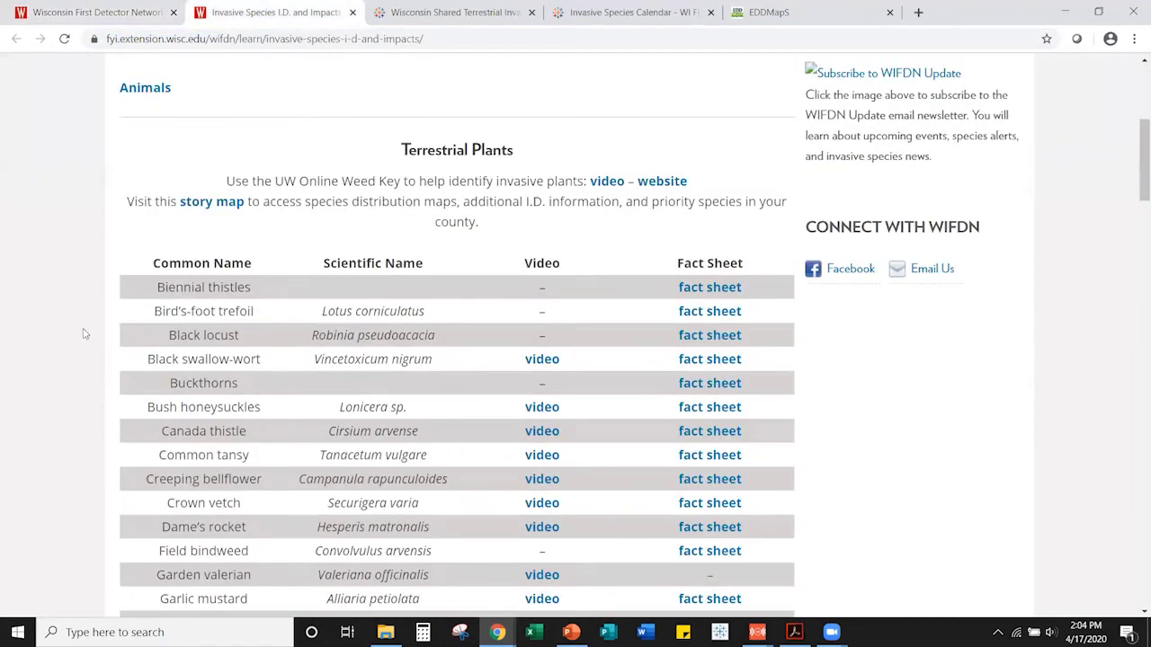
scroll(86, 327, "down", 3)
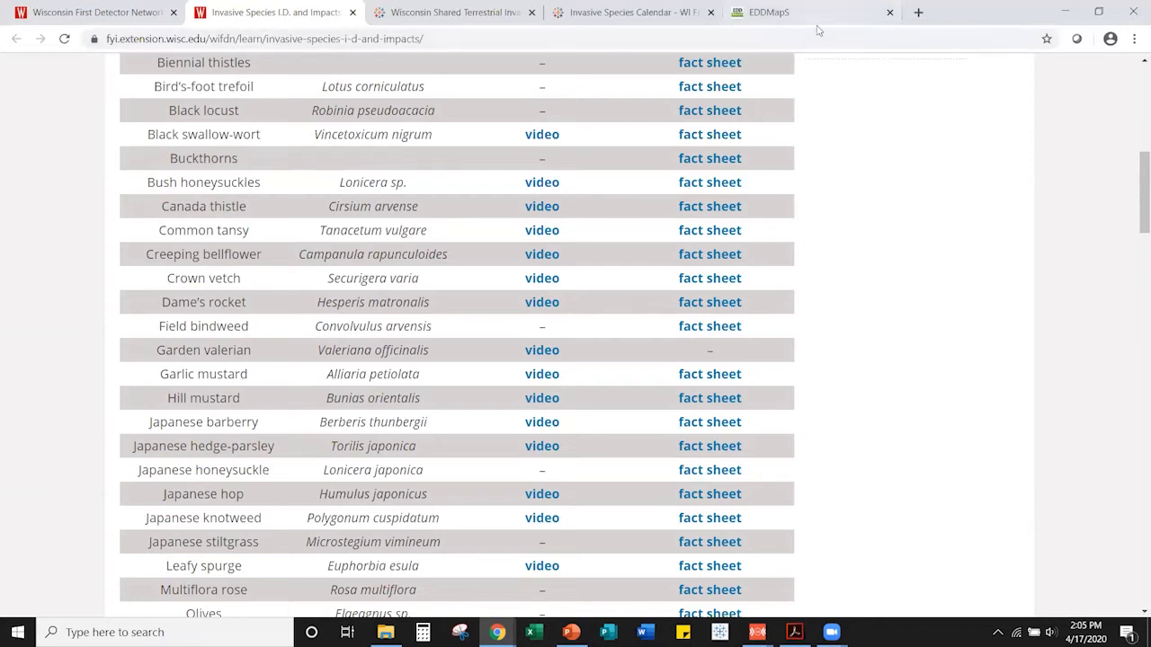
- Switch to the EDDMapS home page and highlight its web address
left_click(760, 26)
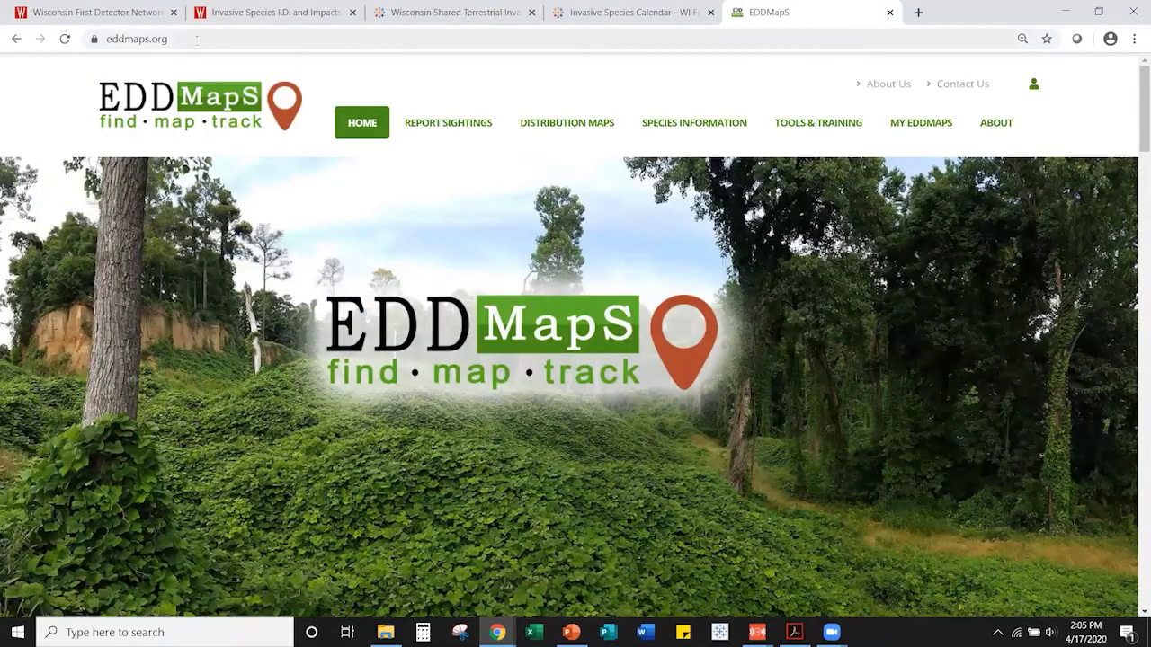
left_click(106, 37)
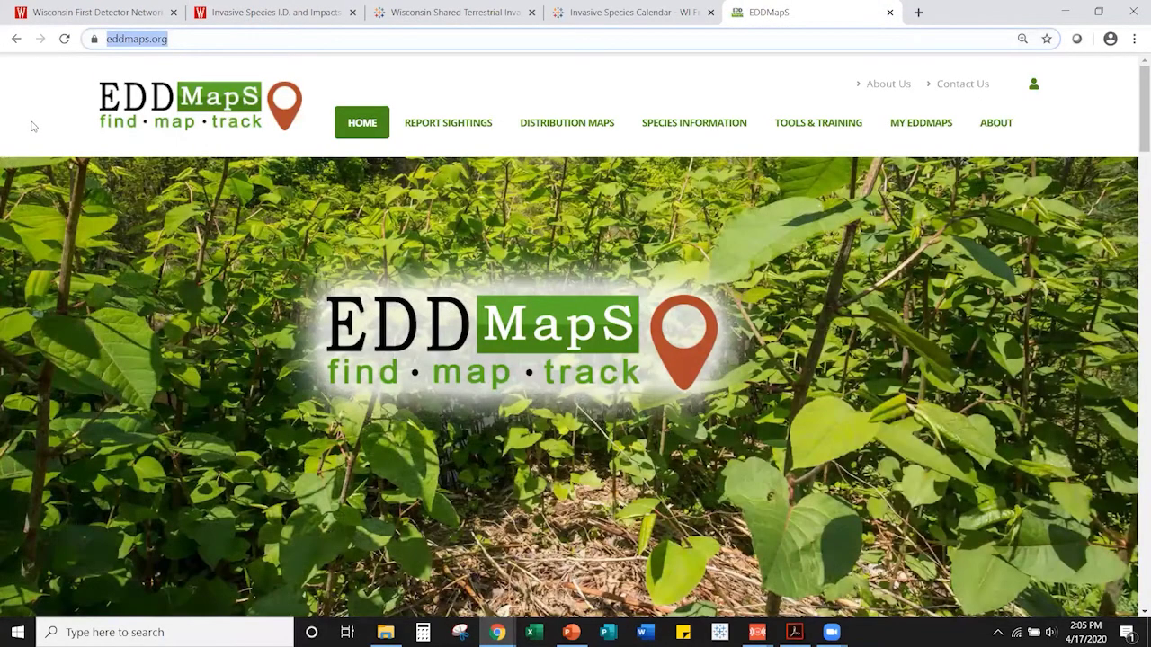
left_click(22, 89)
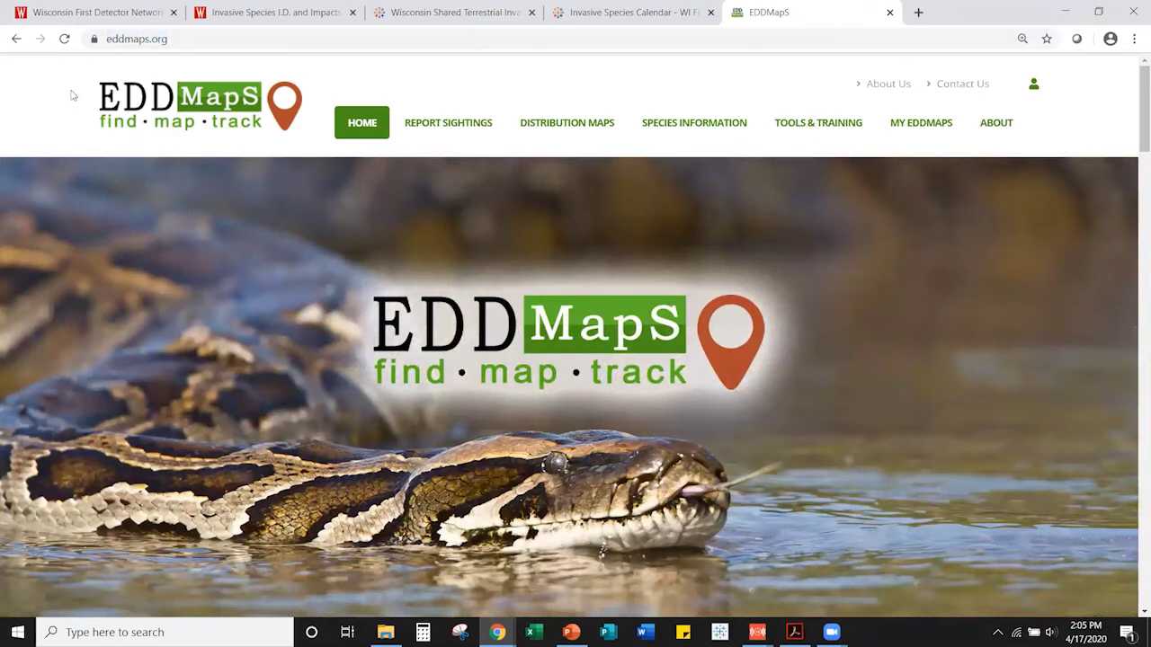
- Search the EDDMapS species information list for "japanese knotweed"
left_click(730, 127)
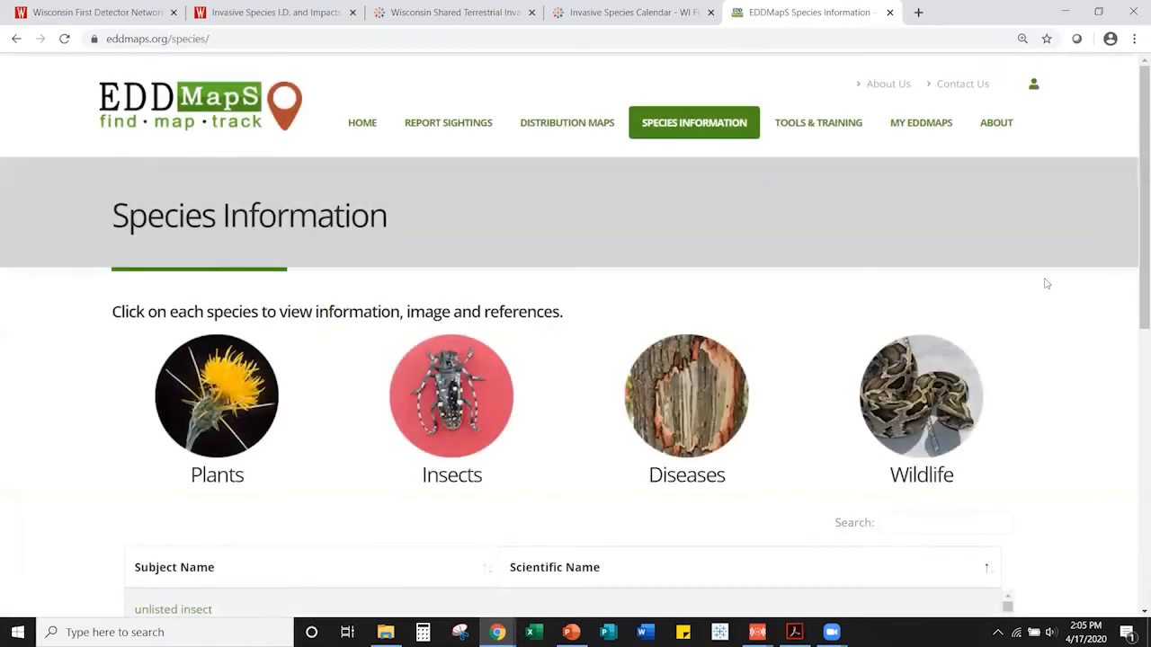
scroll(1095, 376, "down", 2)
scroll(1095, 376, "down", 3)
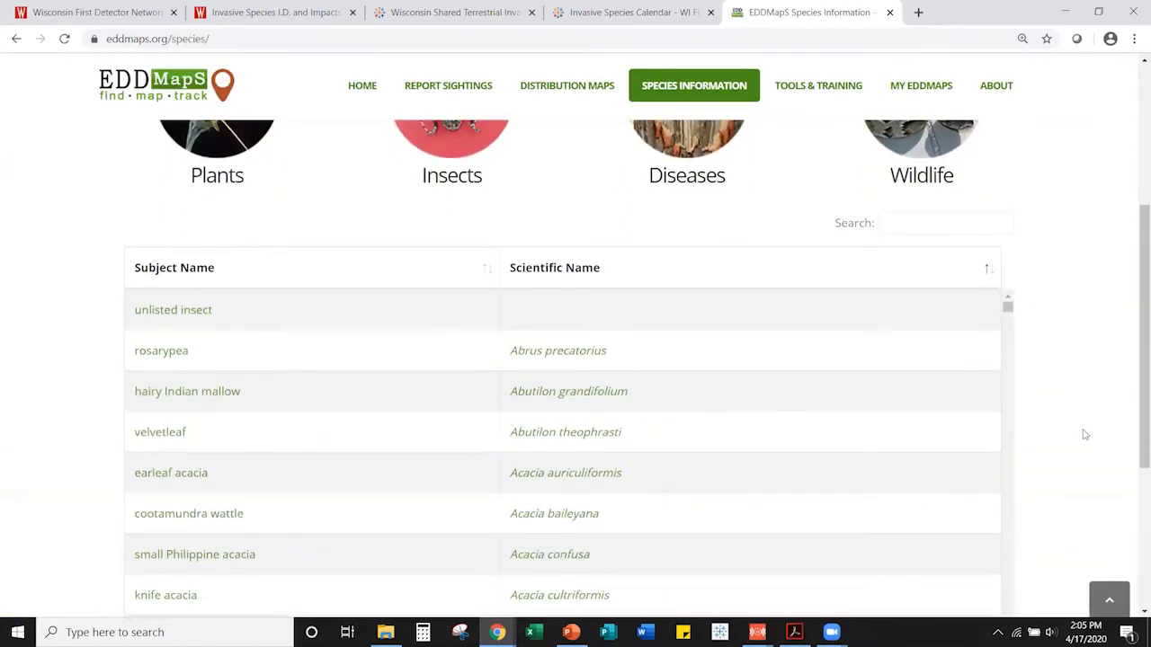
scroll(1085, 434, "up", 1)
left_click(943, 298)
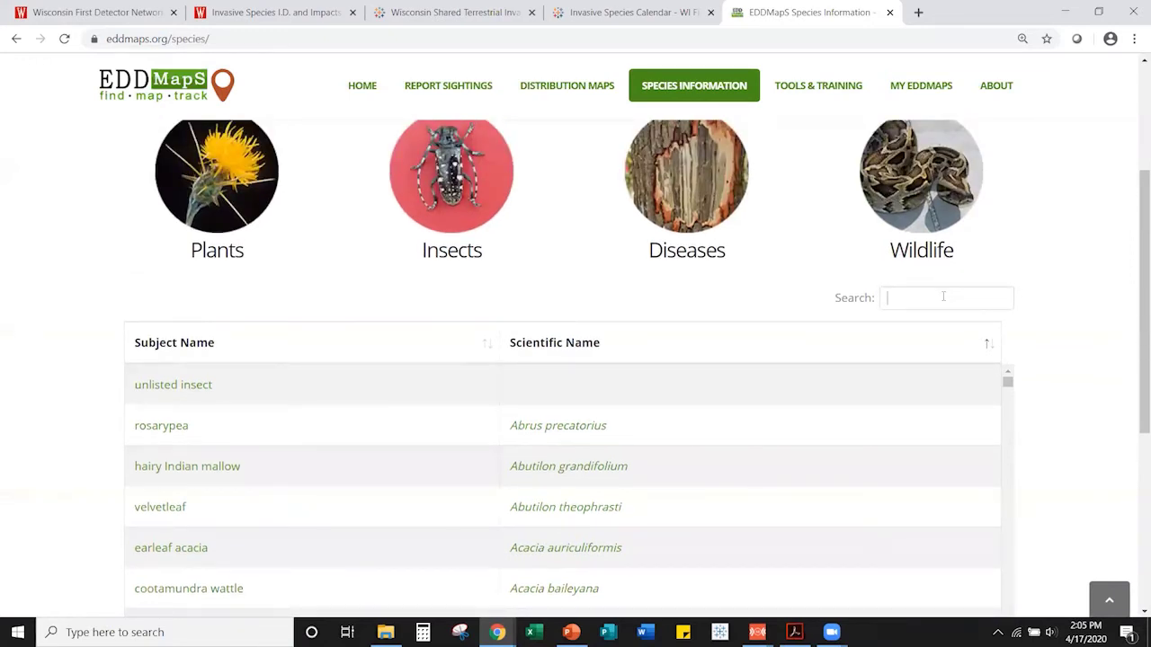
type("japanese knotw")
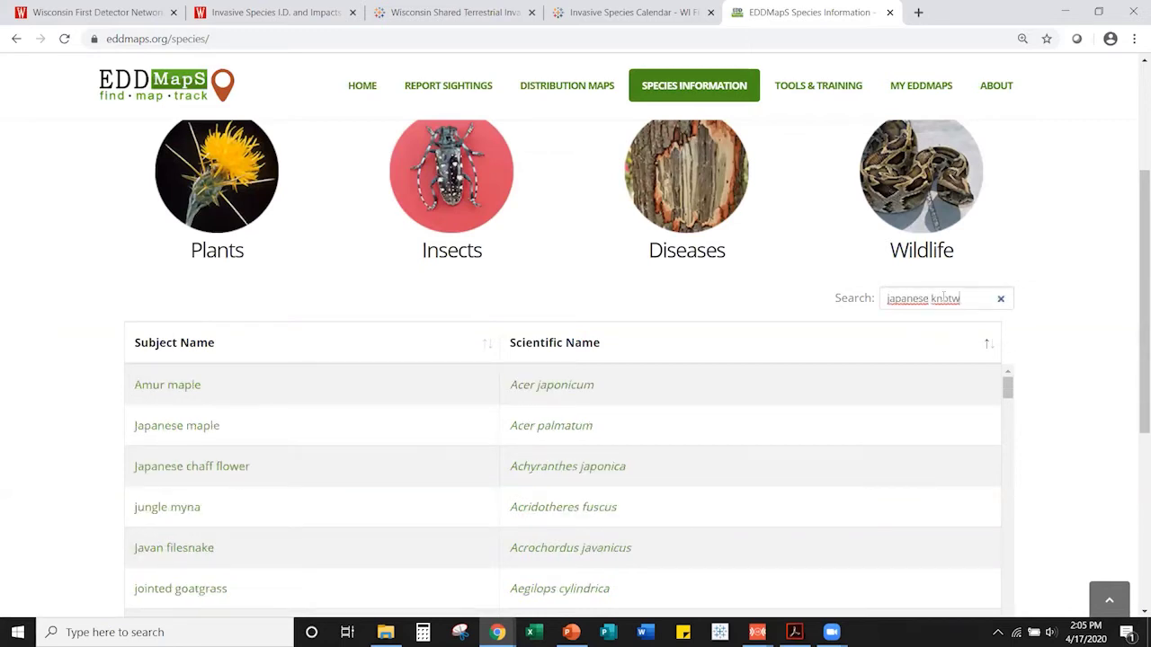
type("eed")
- Open the Amur maple species page from the species information list
scroll(57, 445, "down", 3)
scroll(58, 448, "up", 3)
left_click_drag(978, 300, 871, 309)
left_click(168, 385)
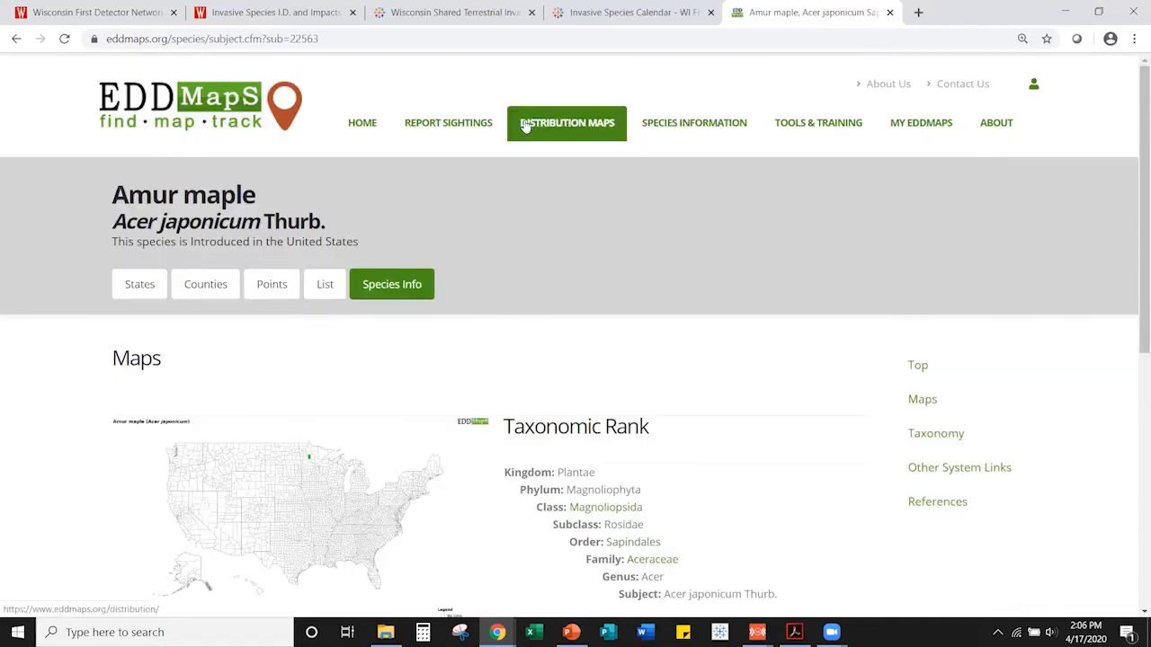
- Start a new plant sighting report for the state of Wisconsin
left_click(446, 131)
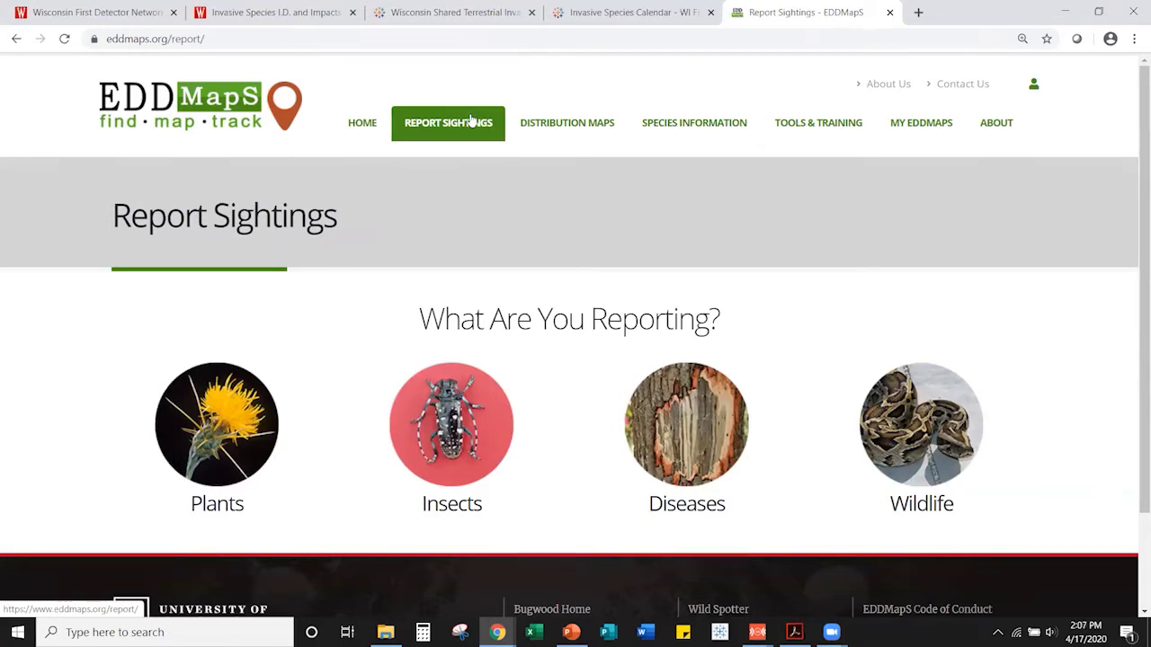
left_click(1033, 86)
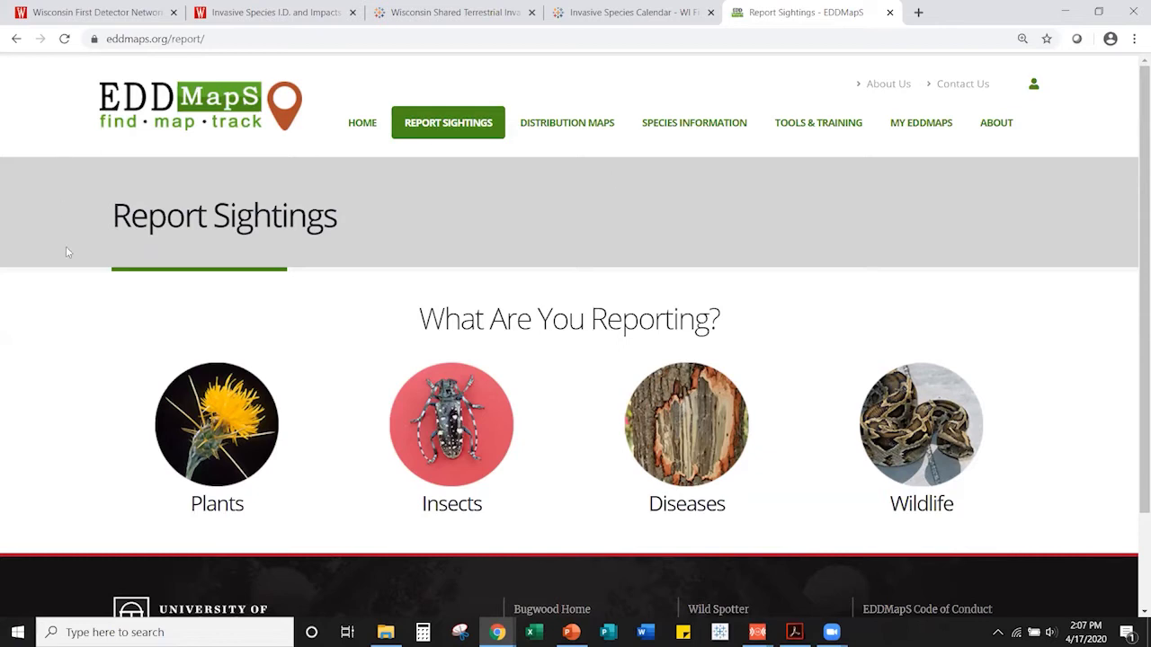
scroll(65, 240, "down", 1)
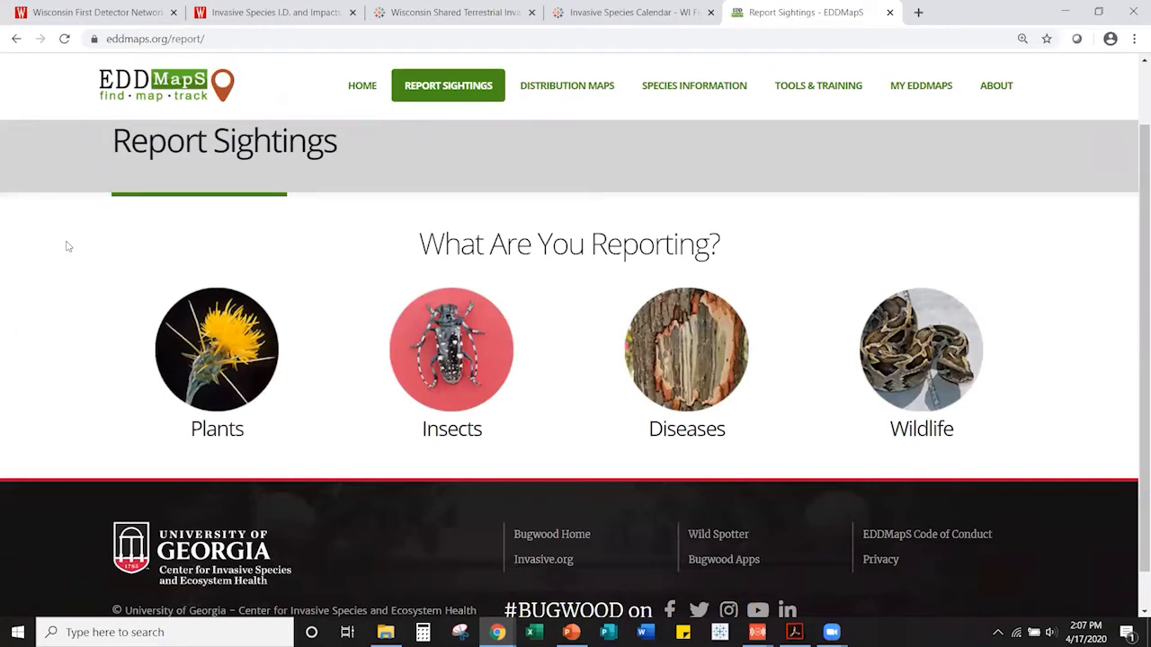
left_click(238, 343)
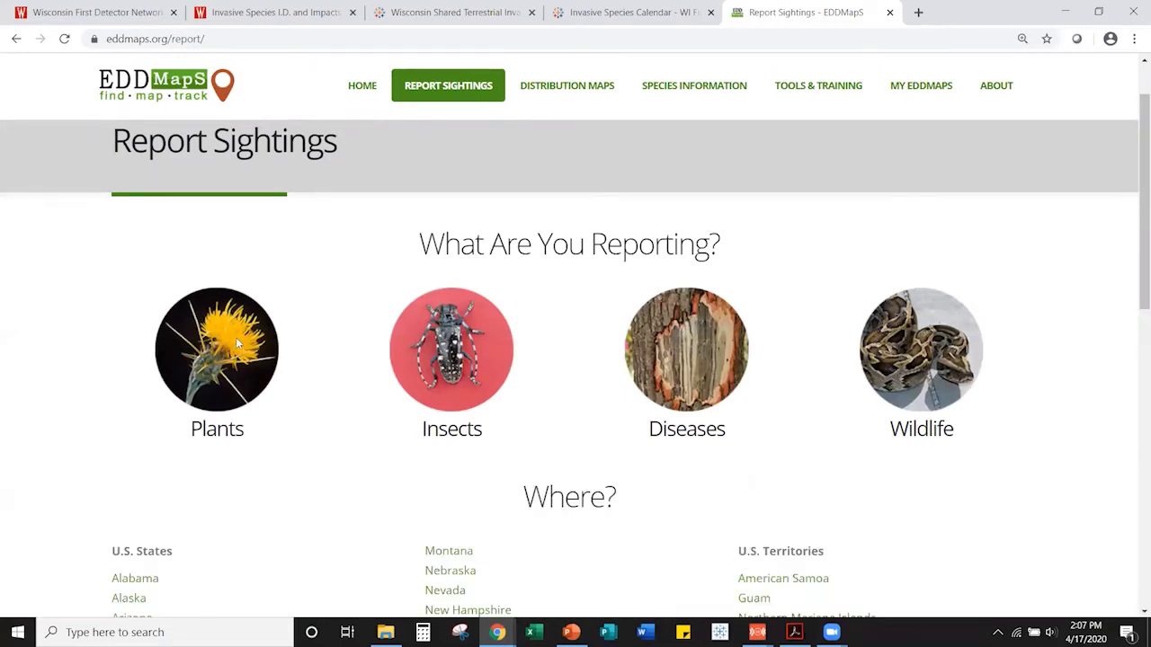
scroll(72, 365, "down", 6)
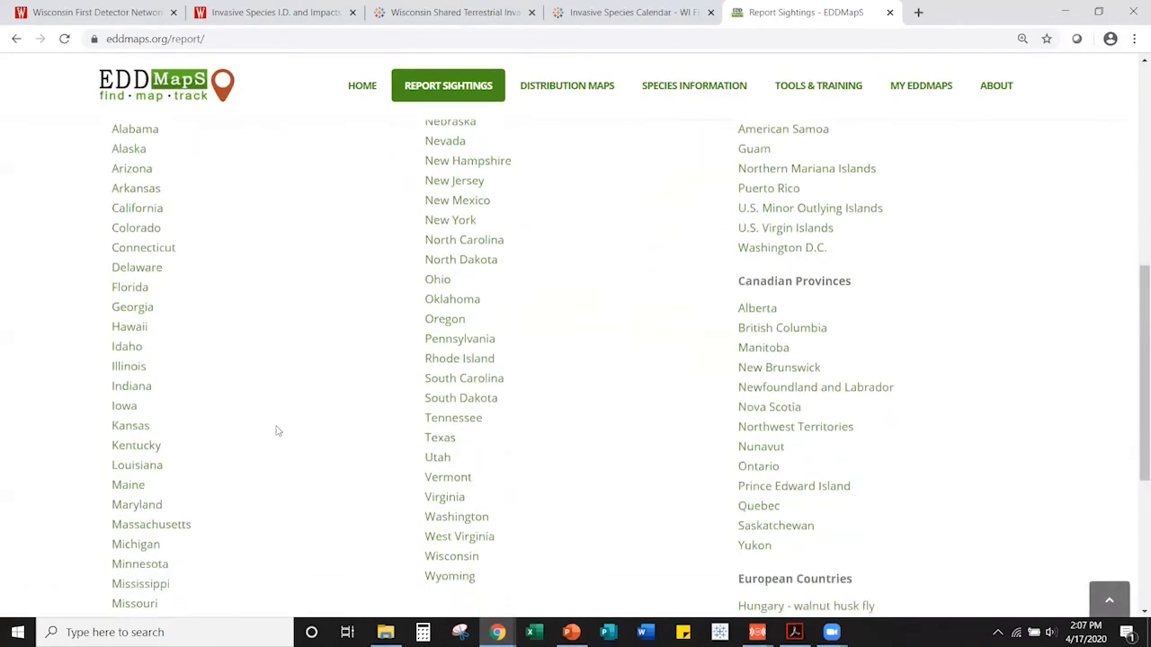
left_click(441, 483)
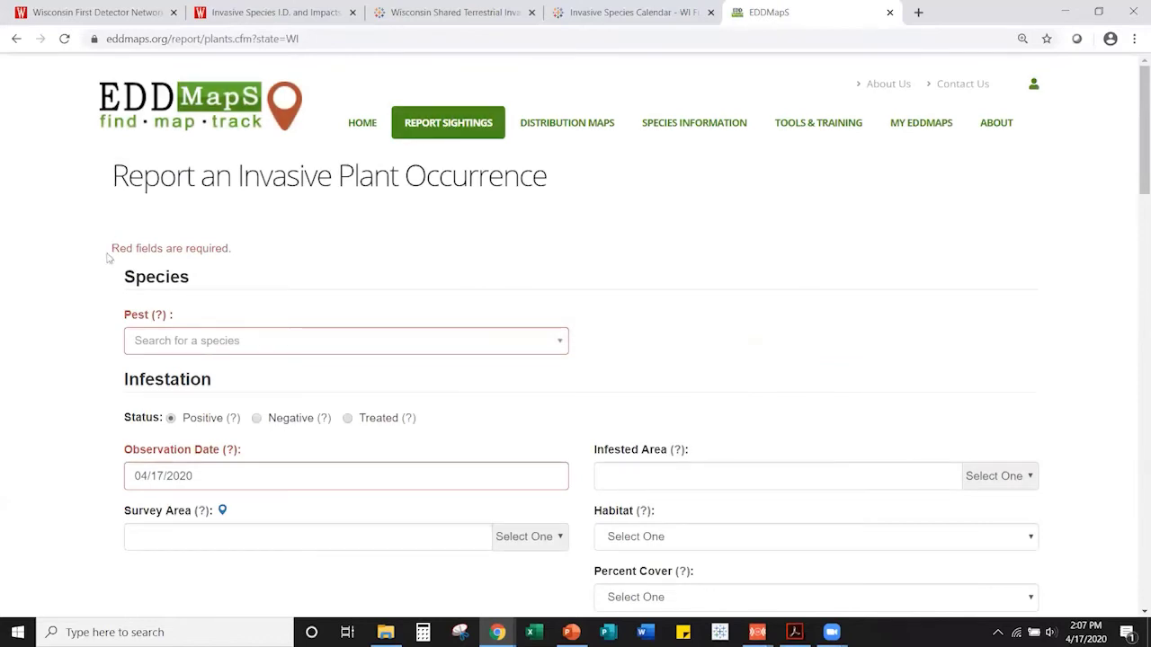
- Highlight the note about required fields and choose garlic mustard (Alliaria petiolata) as the reported pest
left_click_drag(236, 250, 98, 250)
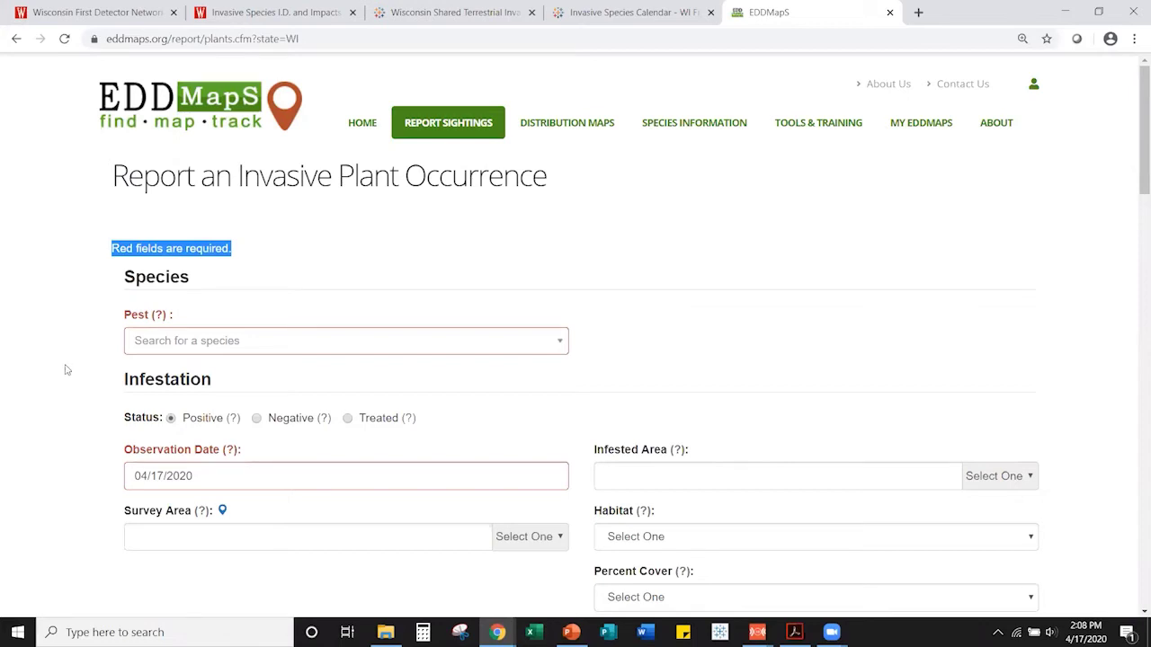
left_click(133, 345)
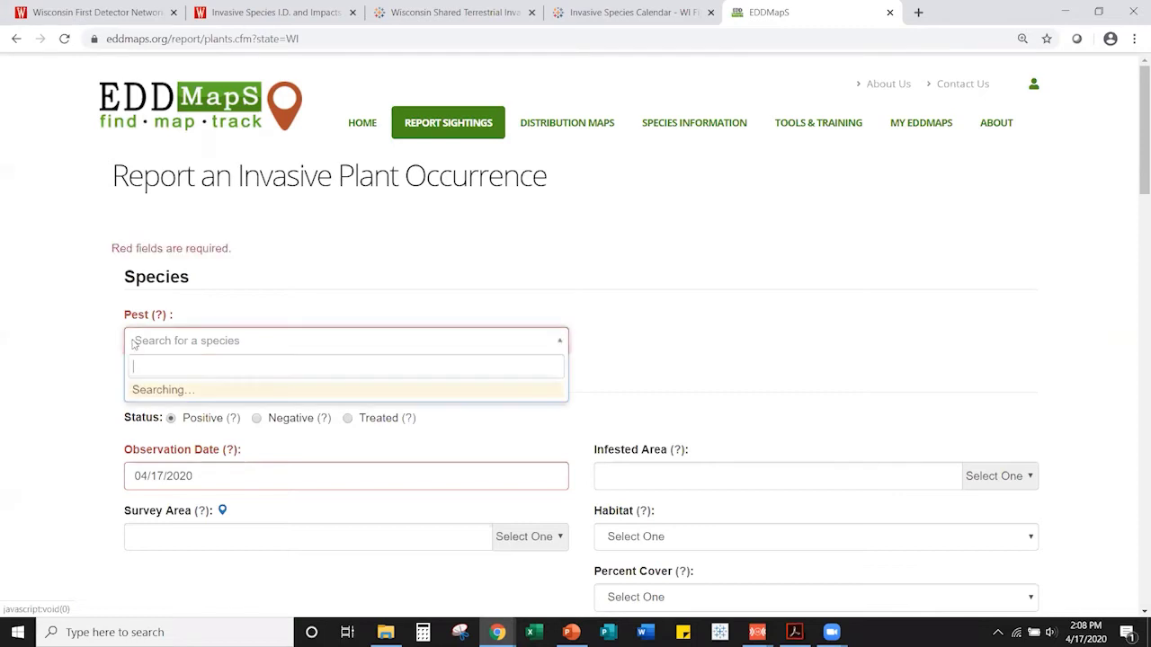
type("garlic")
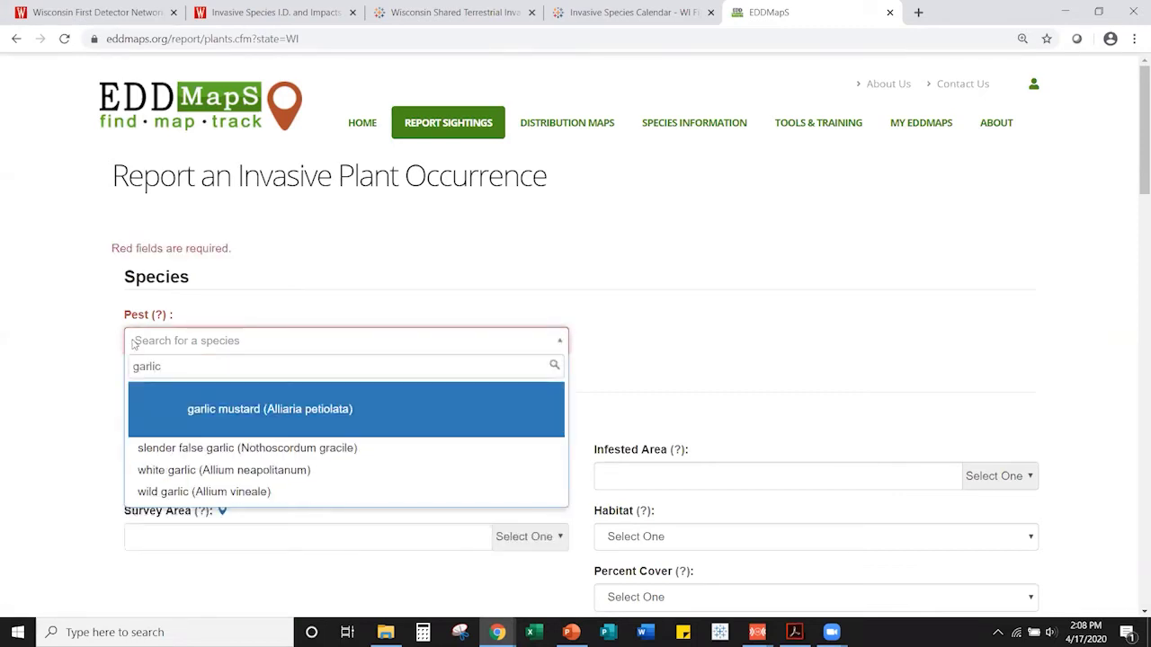
left_click(147, 400)
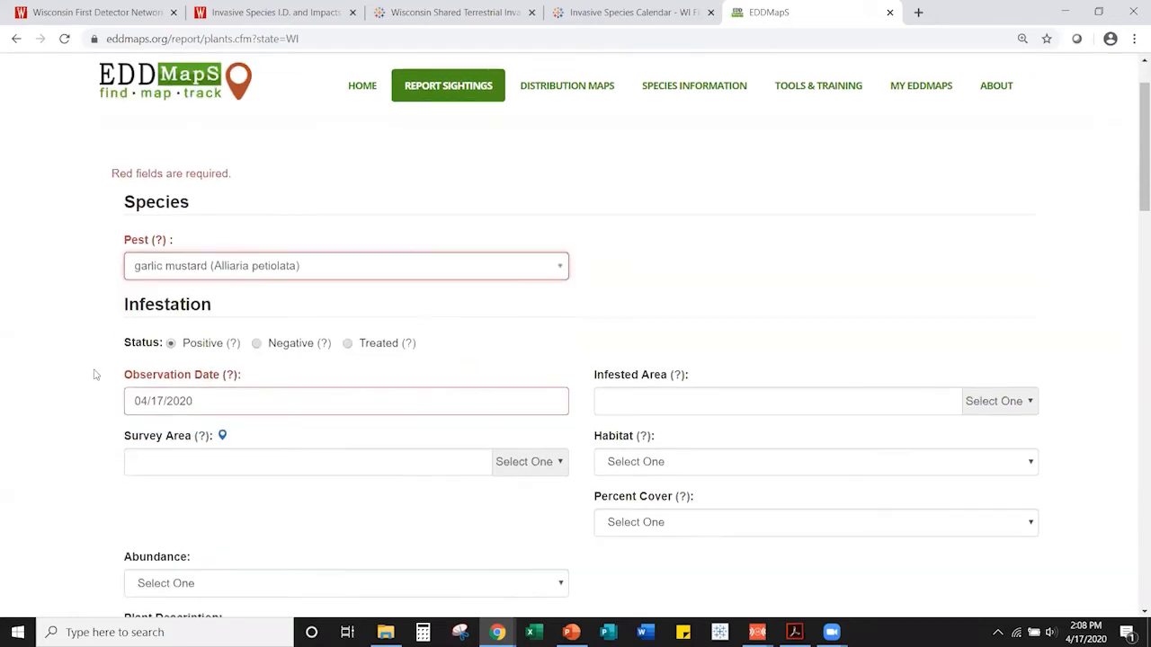
- Check the observation date and examine the infestation fields, such as habitat, abundance, plant description and damage
scroll(217, 328, "down", 2)
left_click(217, 328)
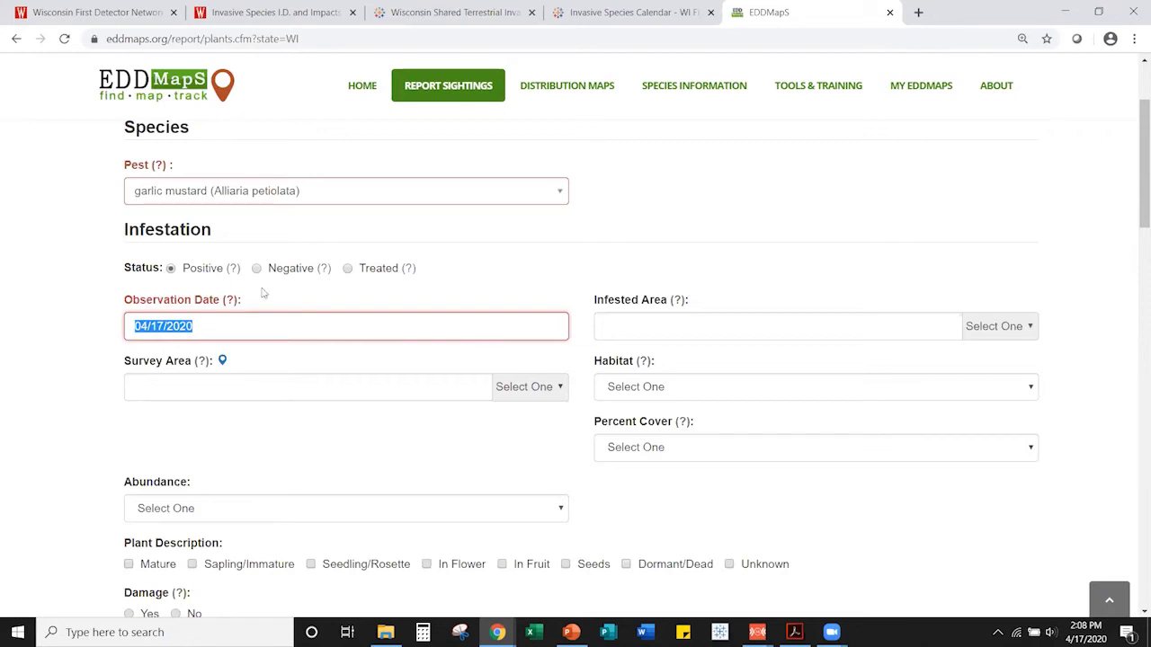
left_click(86, 339)
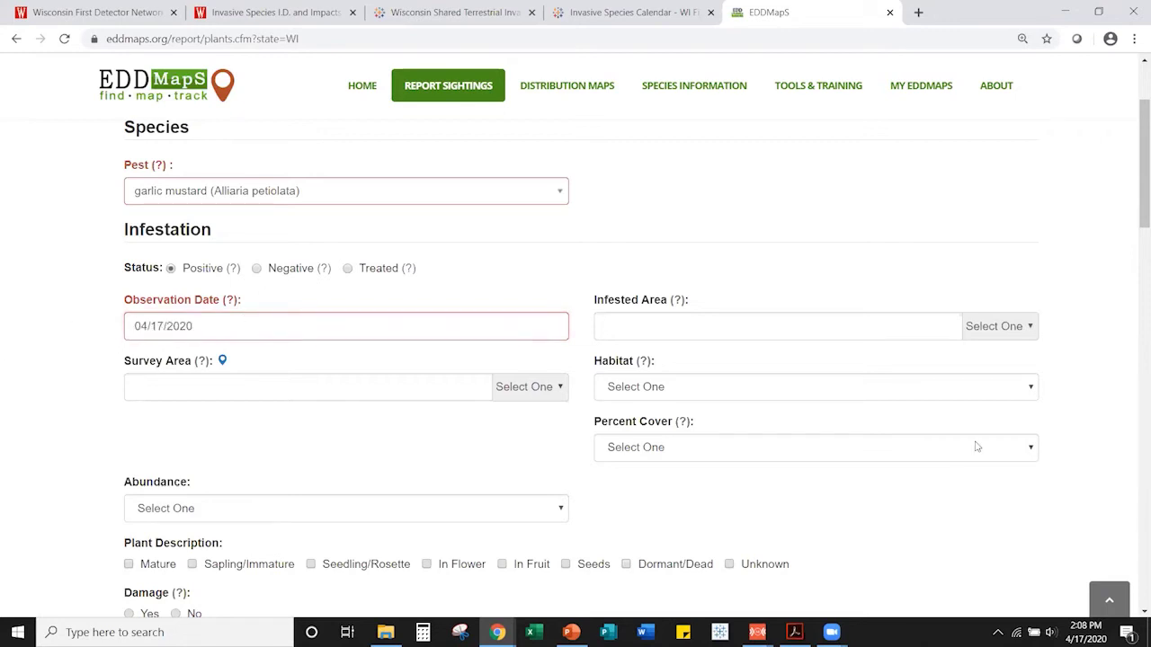
scroll(870, 366, "down", 1)
scroll(870, 366, "down", 3)
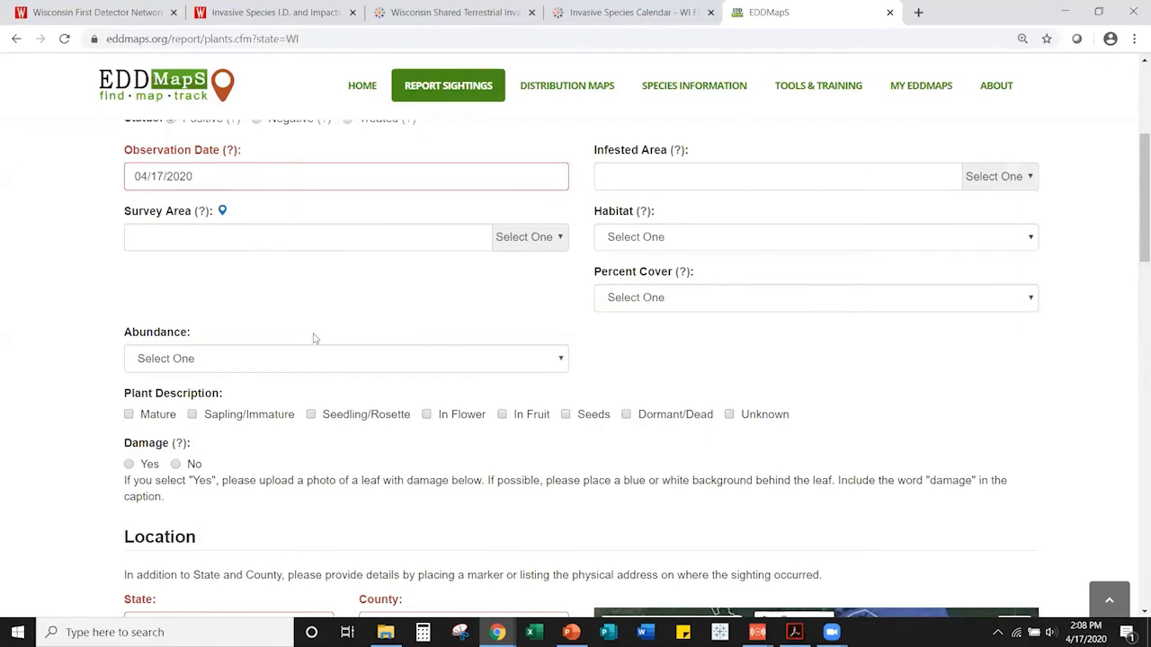
scroll(54, 358, "down", 4)
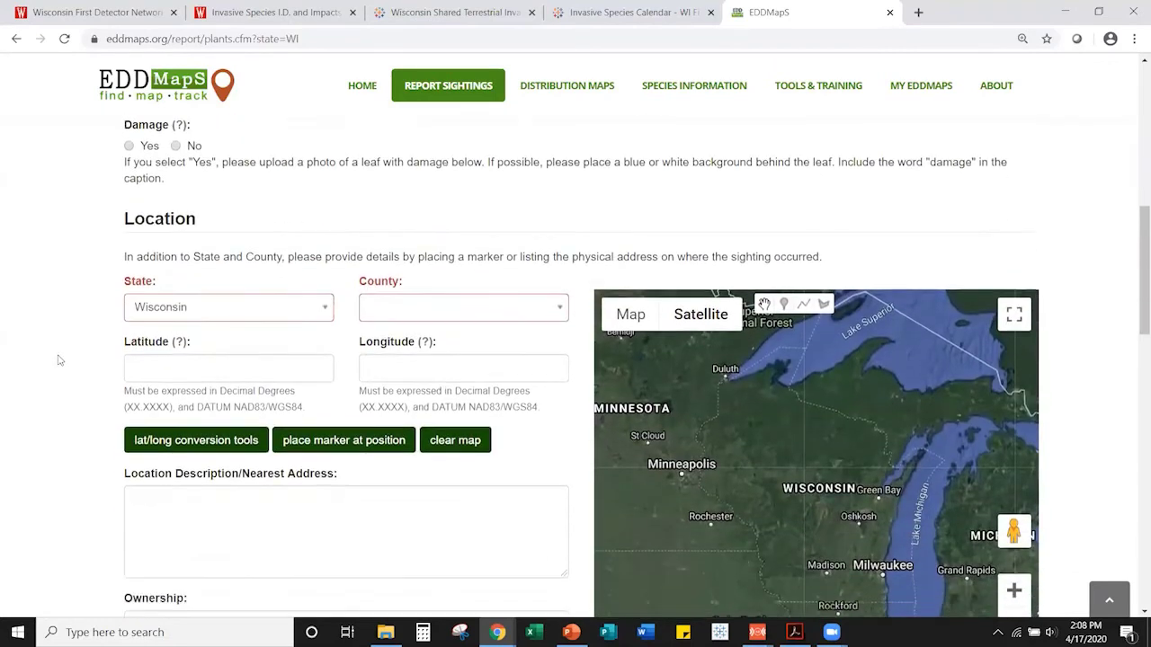
- Set the county of the sighting's location to Dane County
scroll(61, 360, "up", 1)
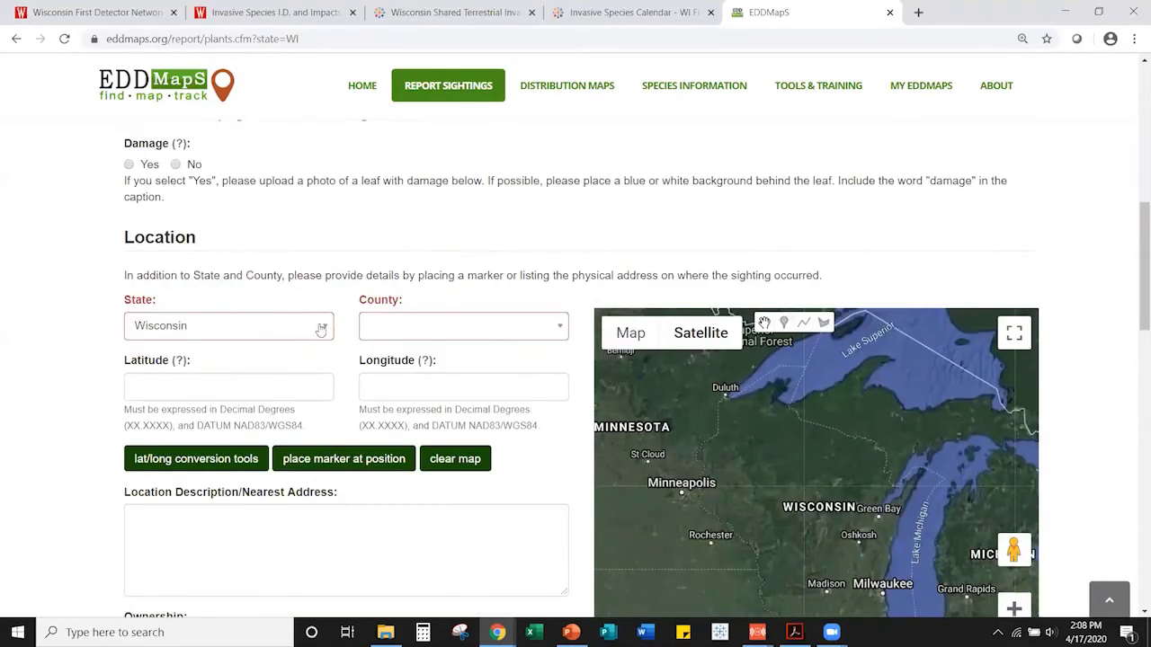
left_click(405, 330)
type("dane")
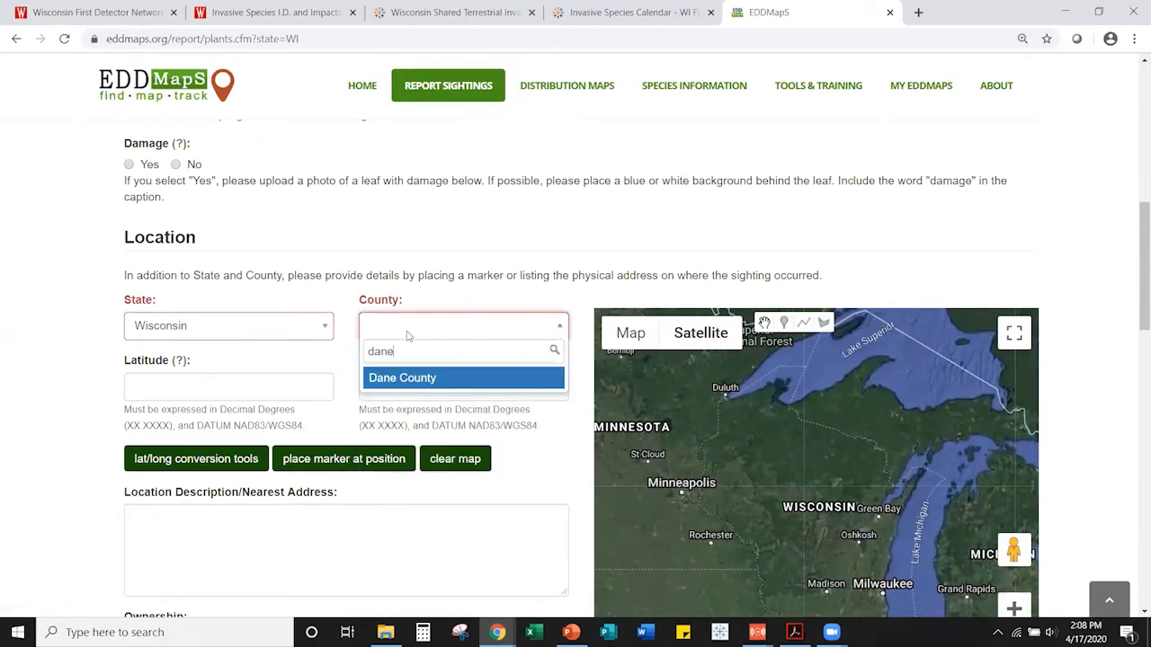
left_click(445, 379)
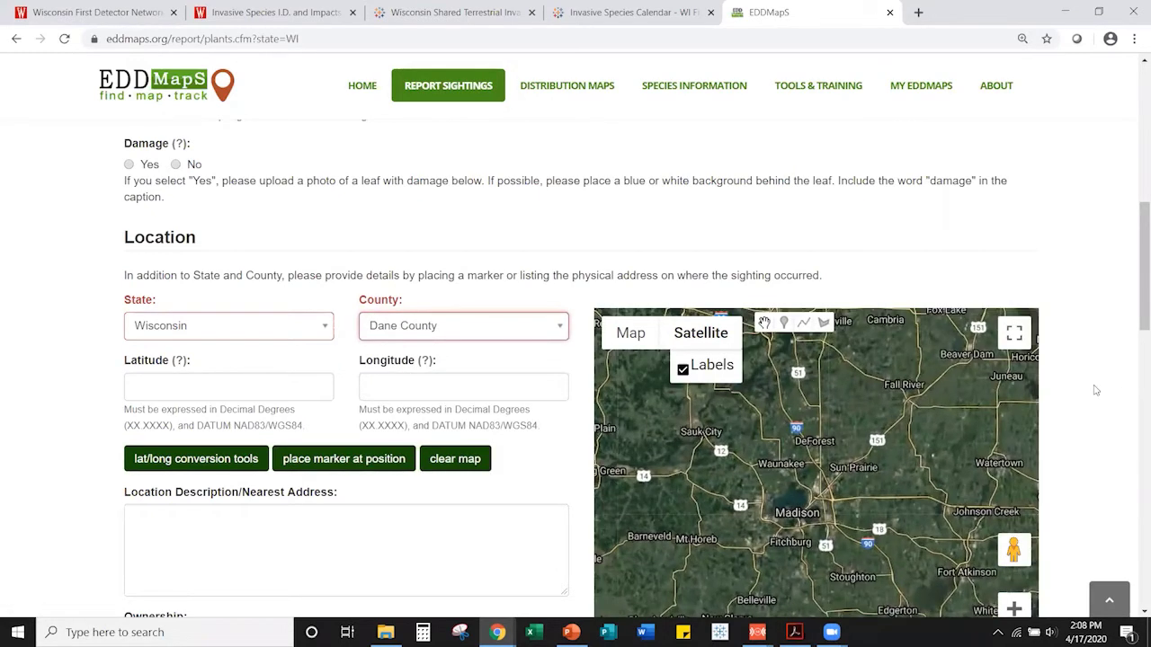
- Place a point marker on the satellite map in the woods north of University Bay Dr, at about 43.0851, -89.4290
scroll(1134, 246, "down", 2)
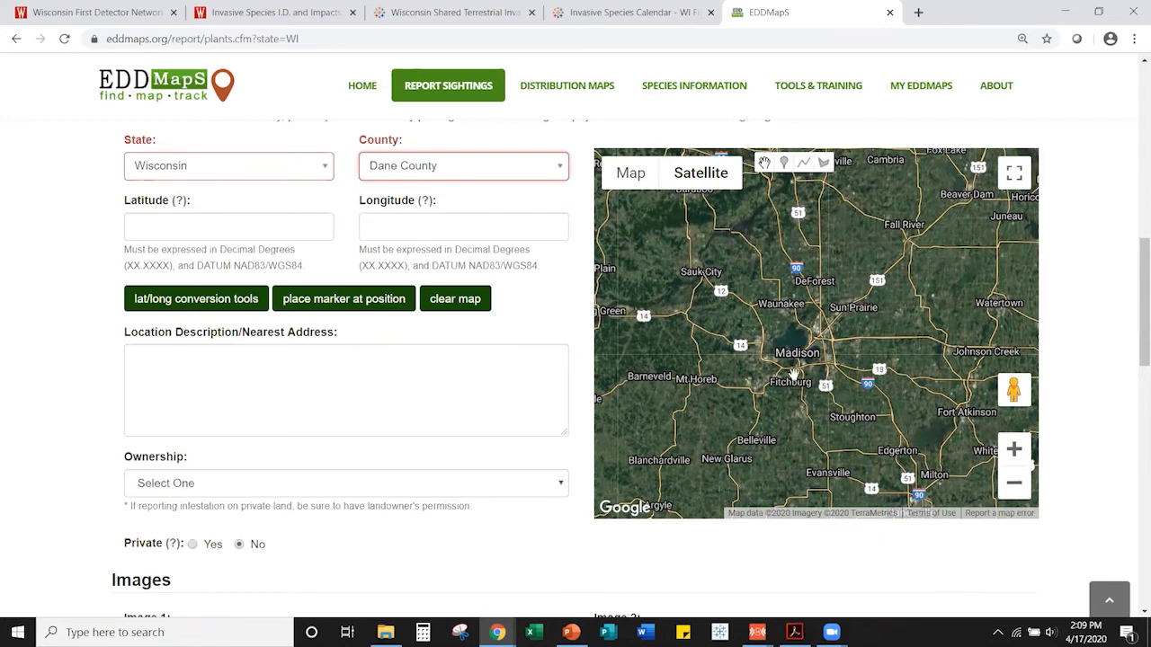
scroll(782, 372, "up", 1)
scroll(748, 344, "up", 4)
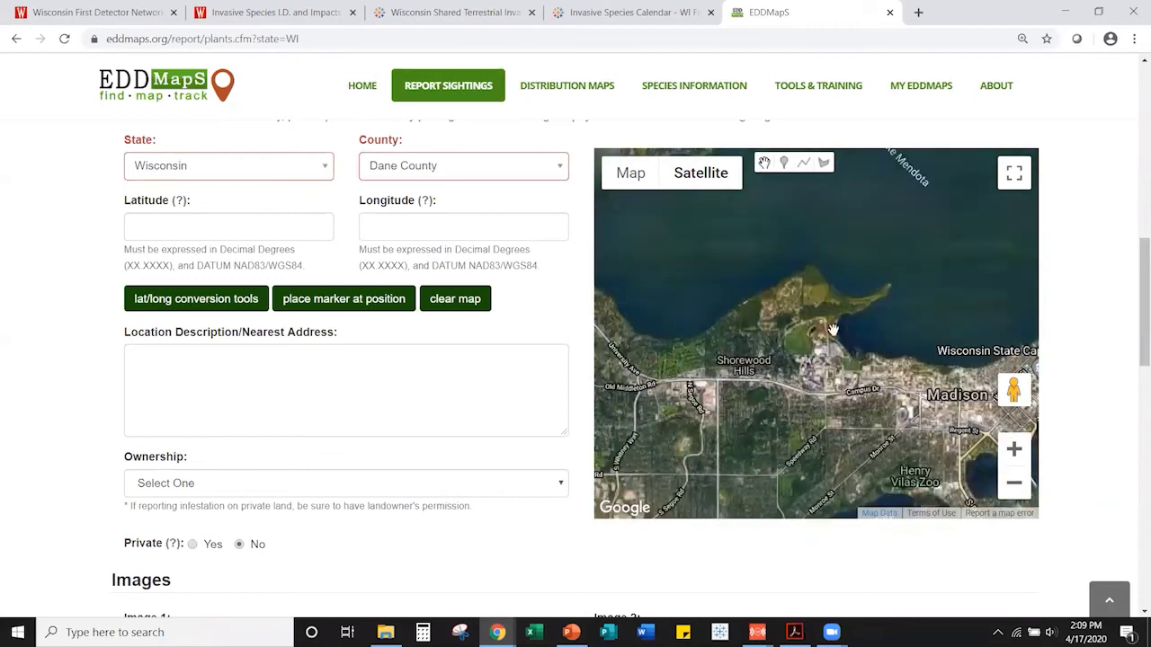
scroll(800, 307, "up", 3)
scroll(800, 307, "up", 4)
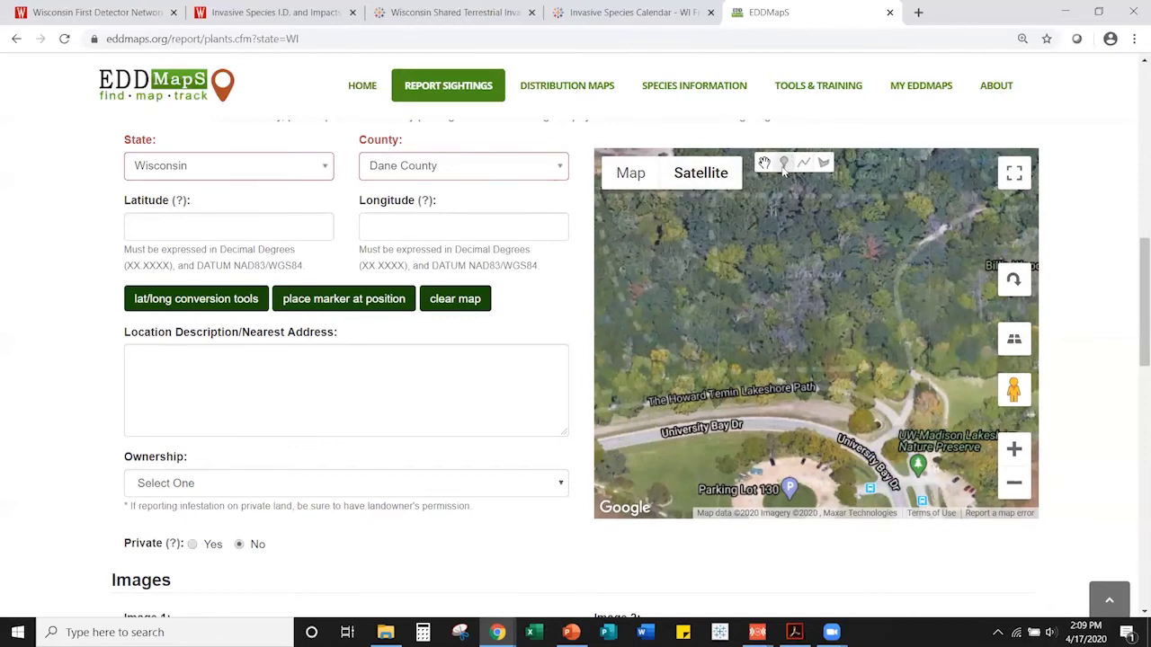
left_click(783, 166)
left_click(888, 354)
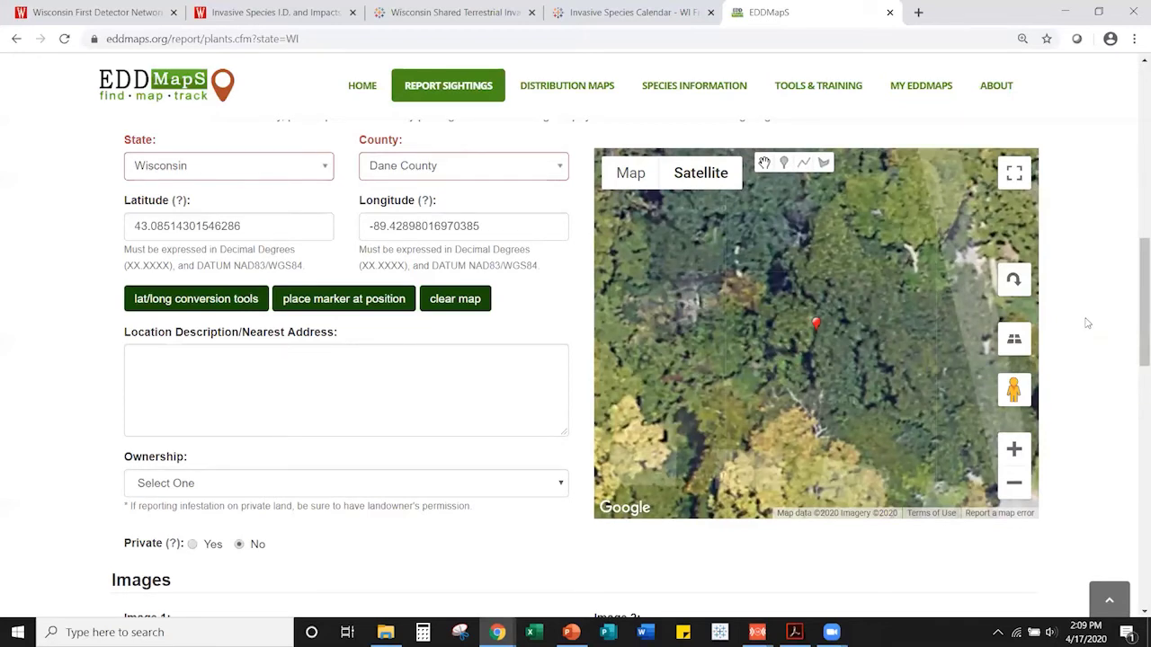
- Draw a closed four-sided polygon over the woods beside the trail, just north of The Howard Temin Lakeshore Path
left_click(824, 165)
left_click(1013, 486)
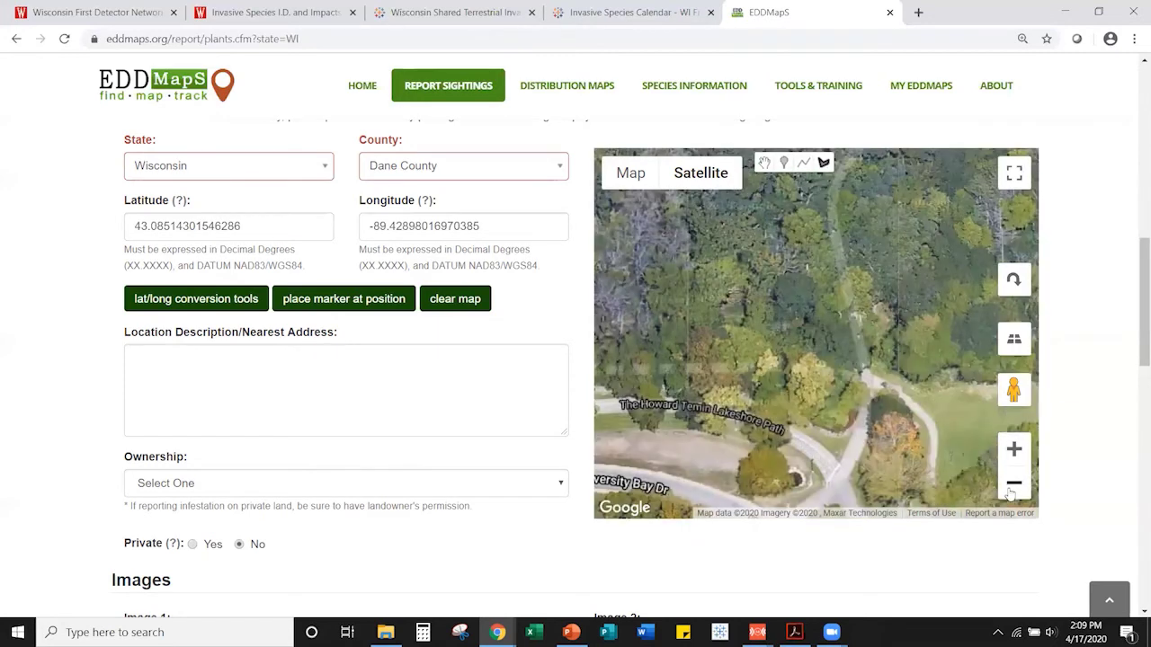
left_click(719, 357)
left_click(857, 374)
left_click(835, 239)
left_click(747, 220)
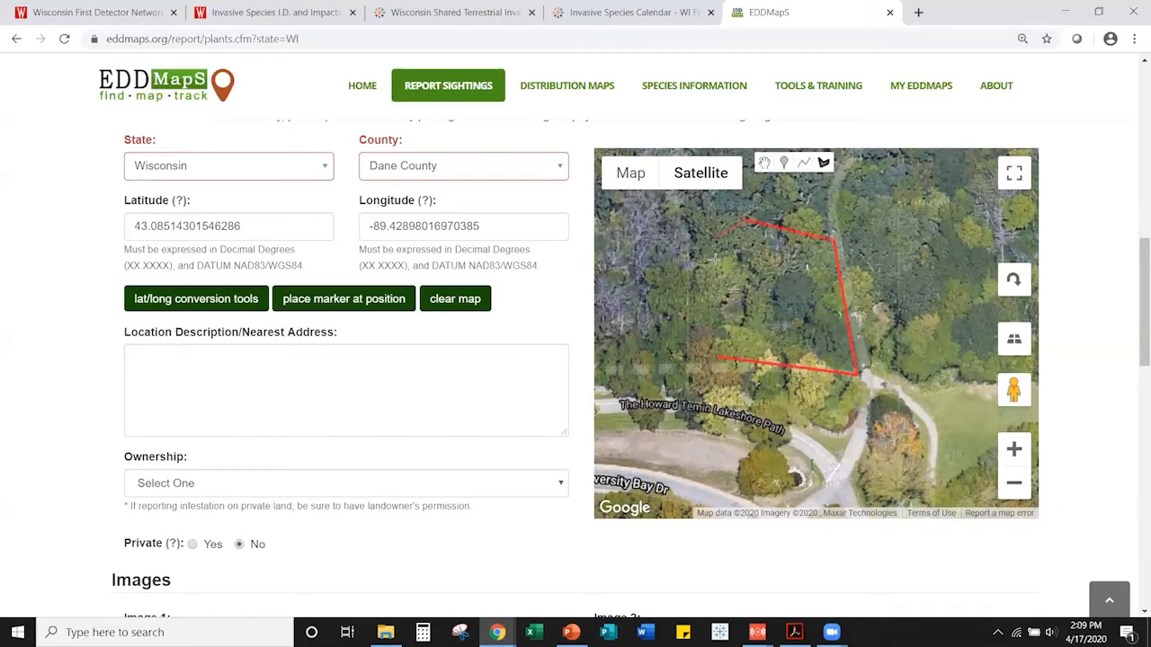
left_click(718, 356)
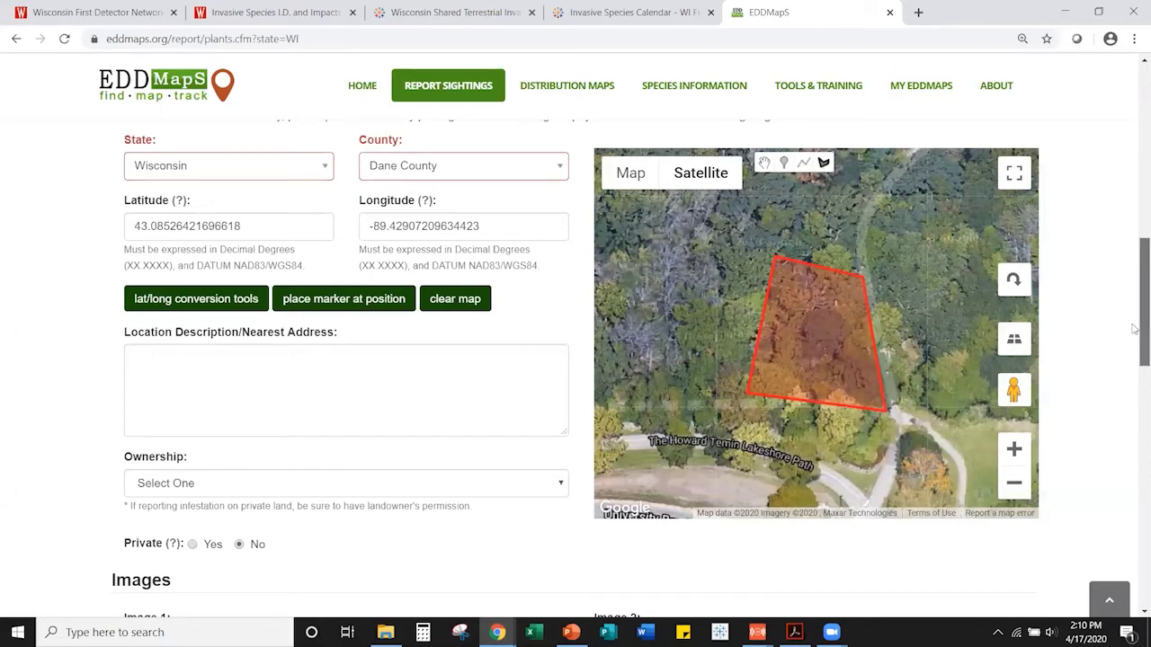
- Check the infested area value in the infestation section of the garlic mustard report
left_click_drag(1135, 329, 1134, 325)
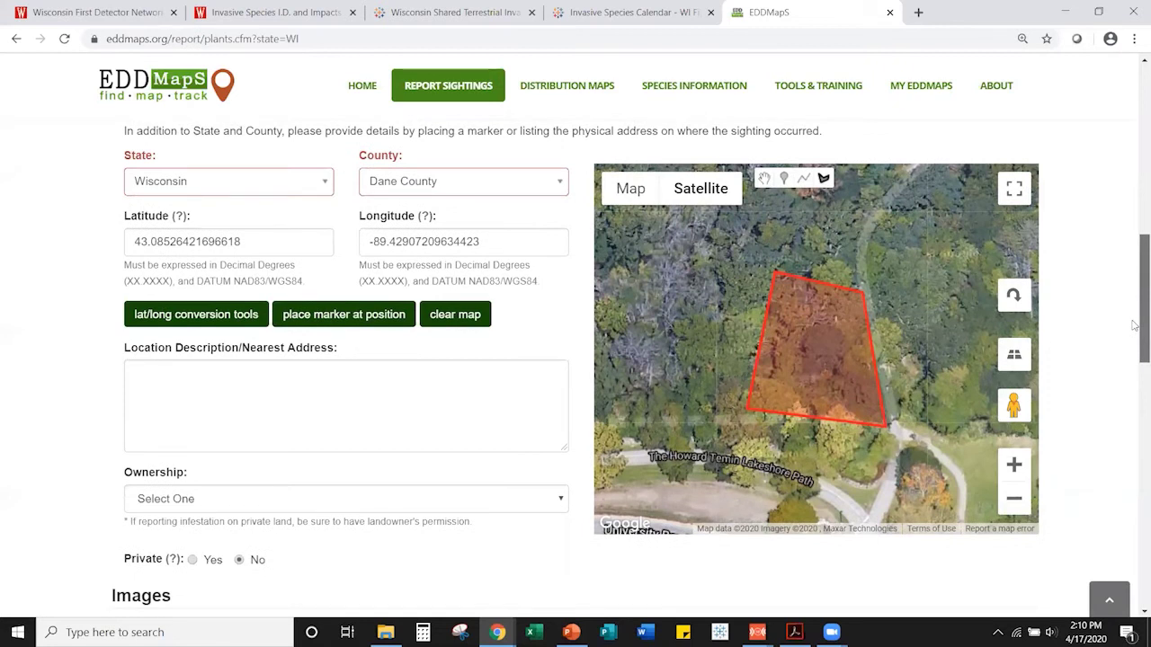
left_click_drag(1135, 326, 1135, 213)
left_click_drag(640, 202, 589, 198)
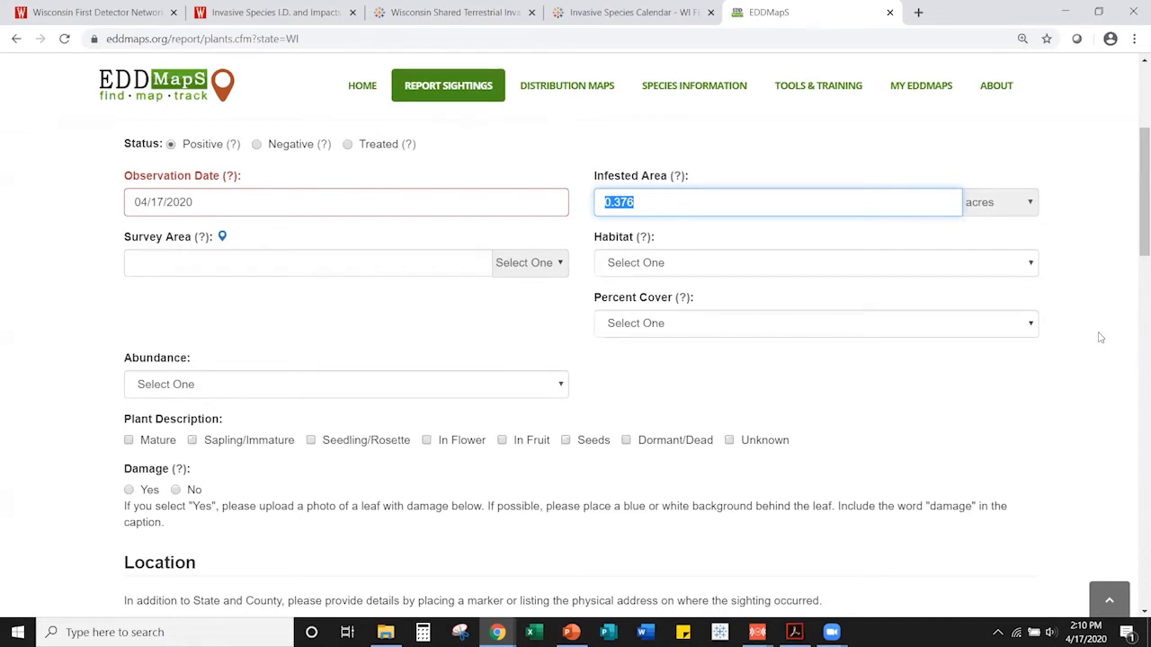
- Look over the image and additional information fields, leave them empty, and submit the sighting report
left_click_drag(1132, 188, 1133, 410)
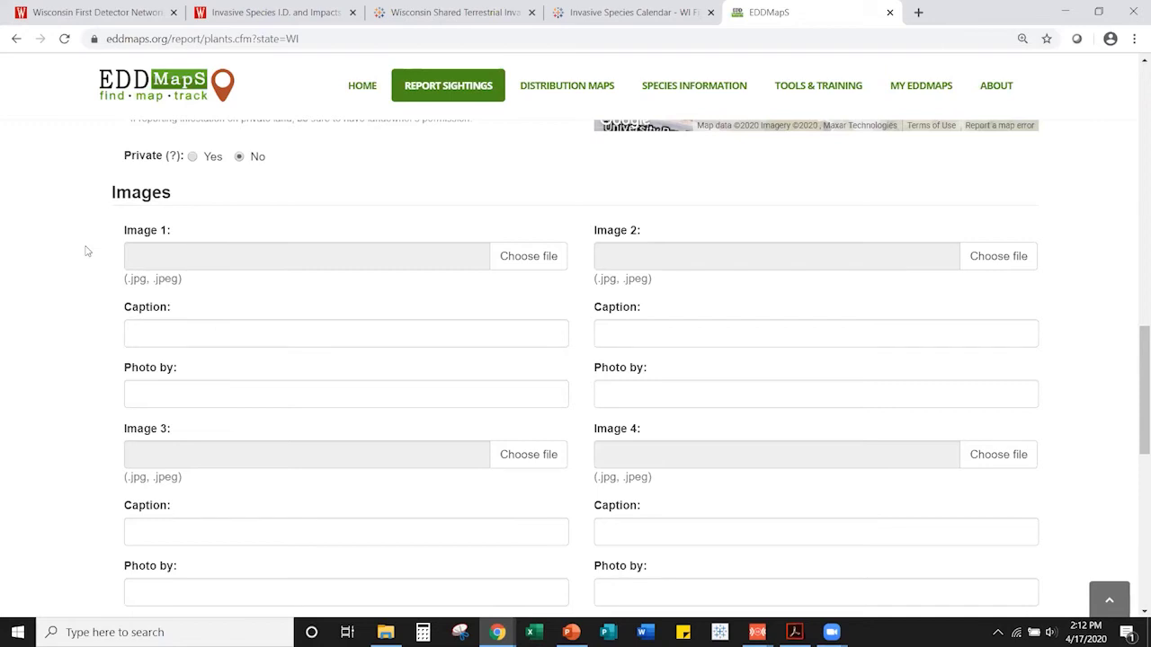
scroll(105, 273, "down", 1)
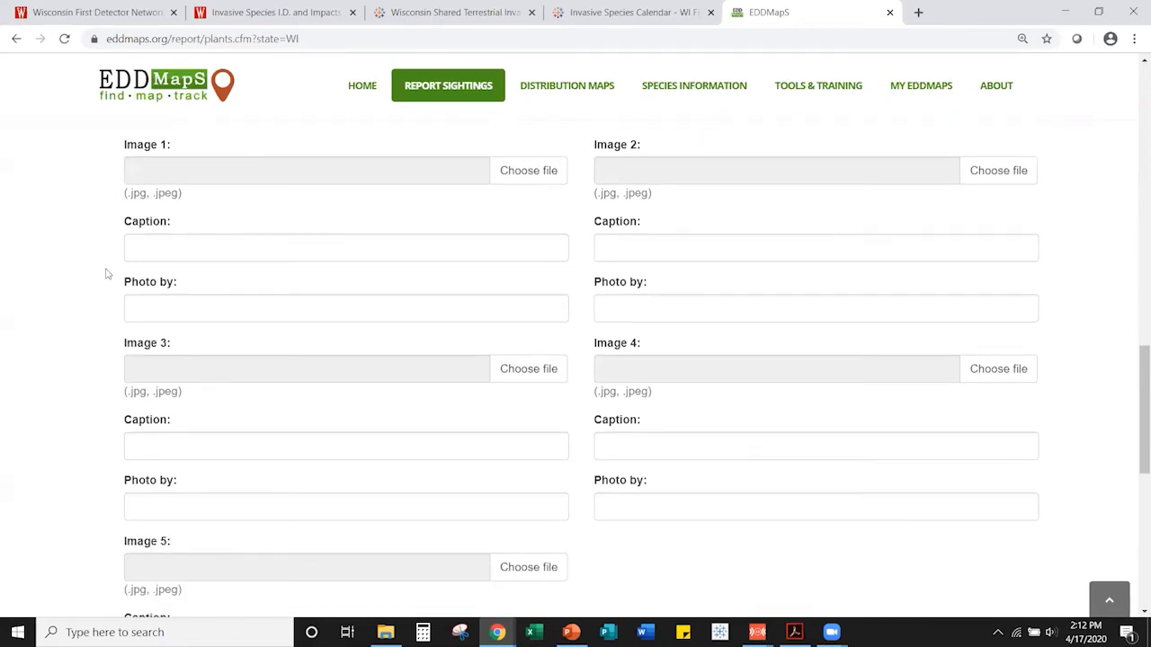
scroll(106, 274, "down", 6)
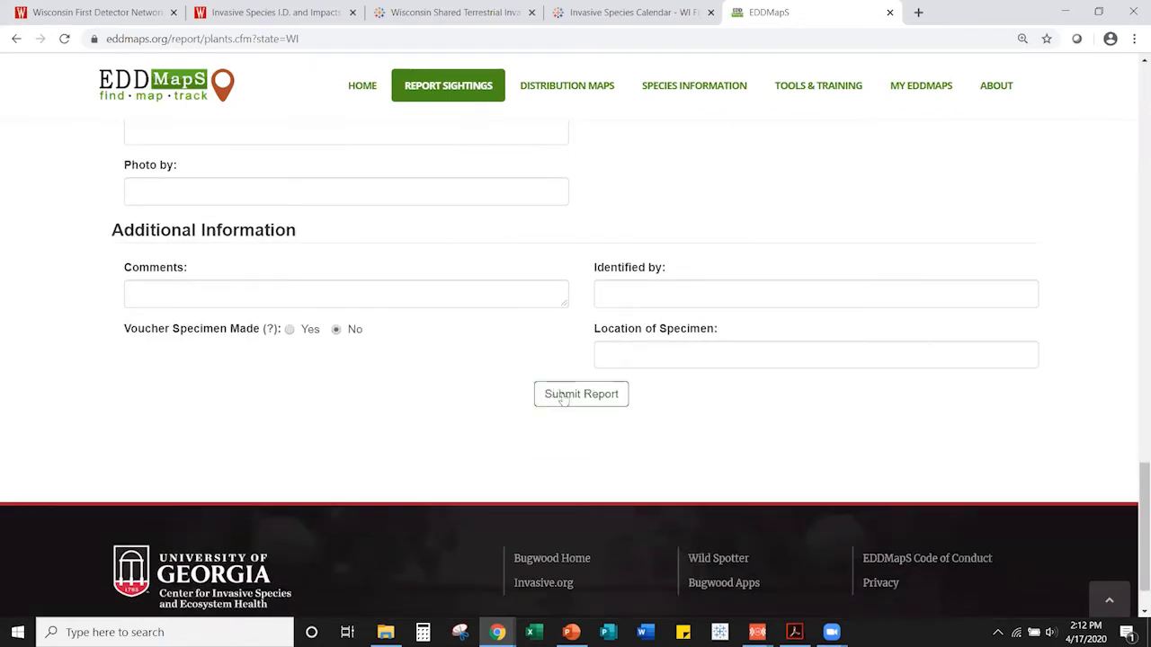
left_click(563, 400)
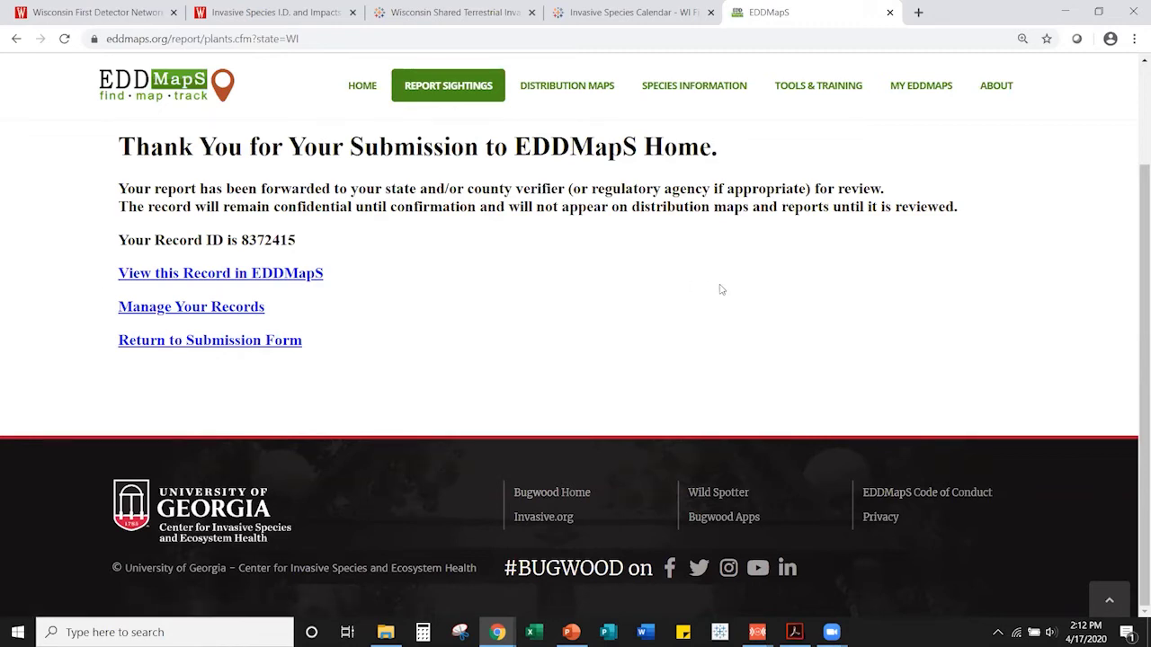
- Open the list of submitted reports in My EDDMapS and shrink the page until the manage options fit
left_click(925, 97)
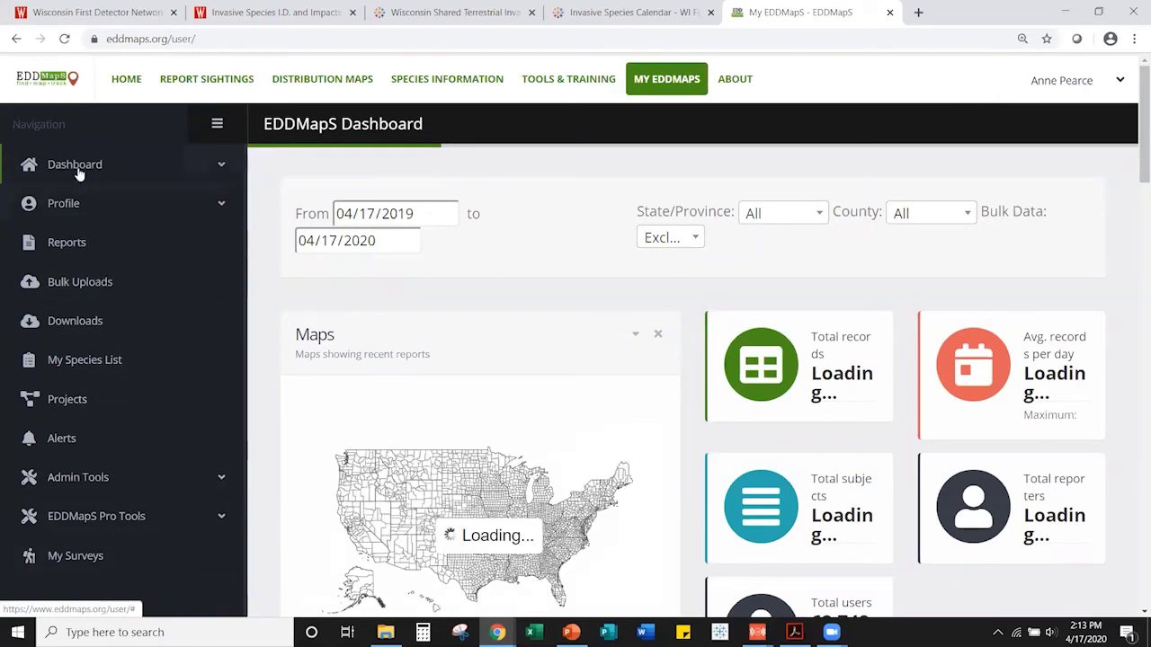
left_click(78, 243)
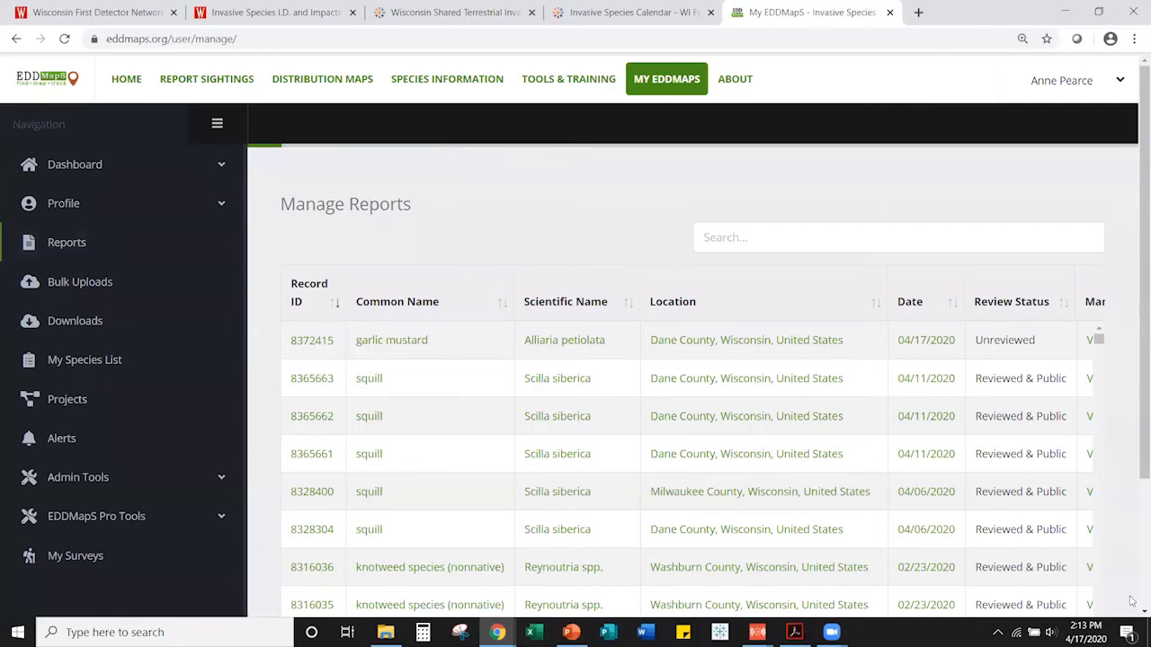
left_click_drag(957, 163, 888, 139)
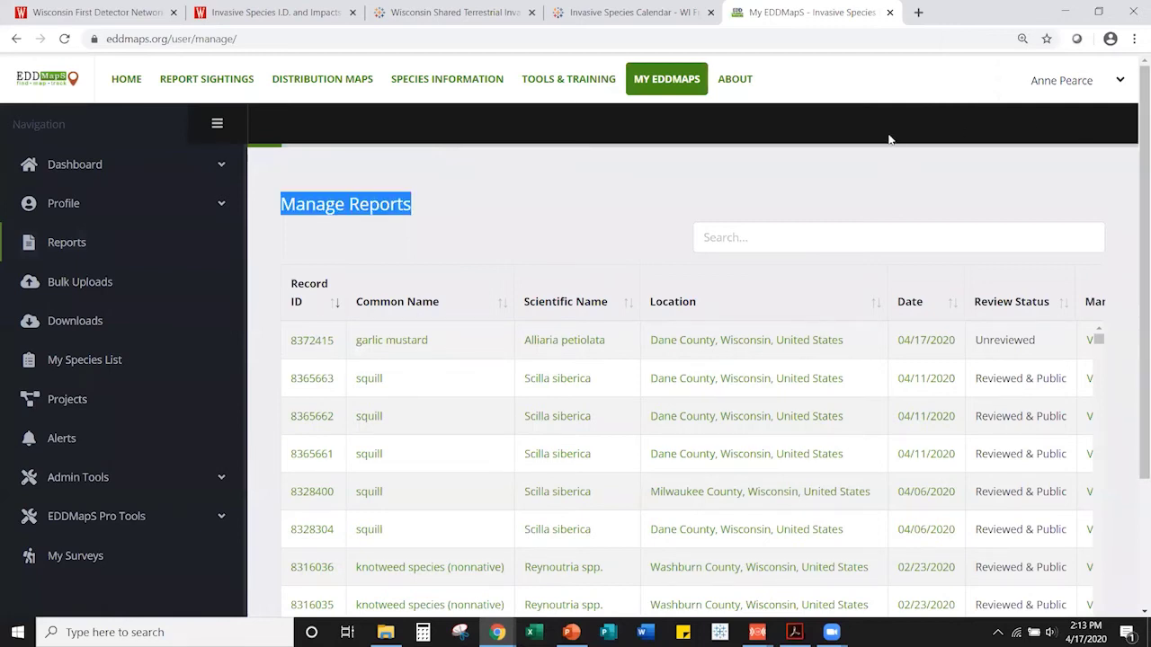
key("ctrl+minus")
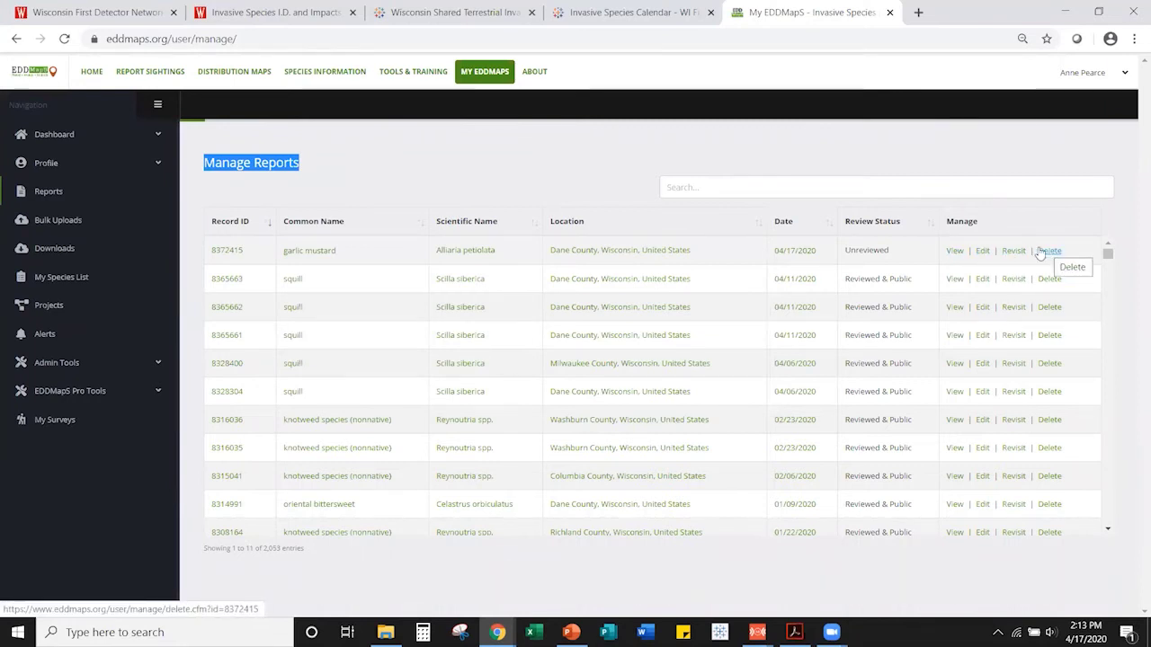
- Open the unreviewed garlic mustard report for editing, go through its form fields and resubmit it
left_click(982, 252)
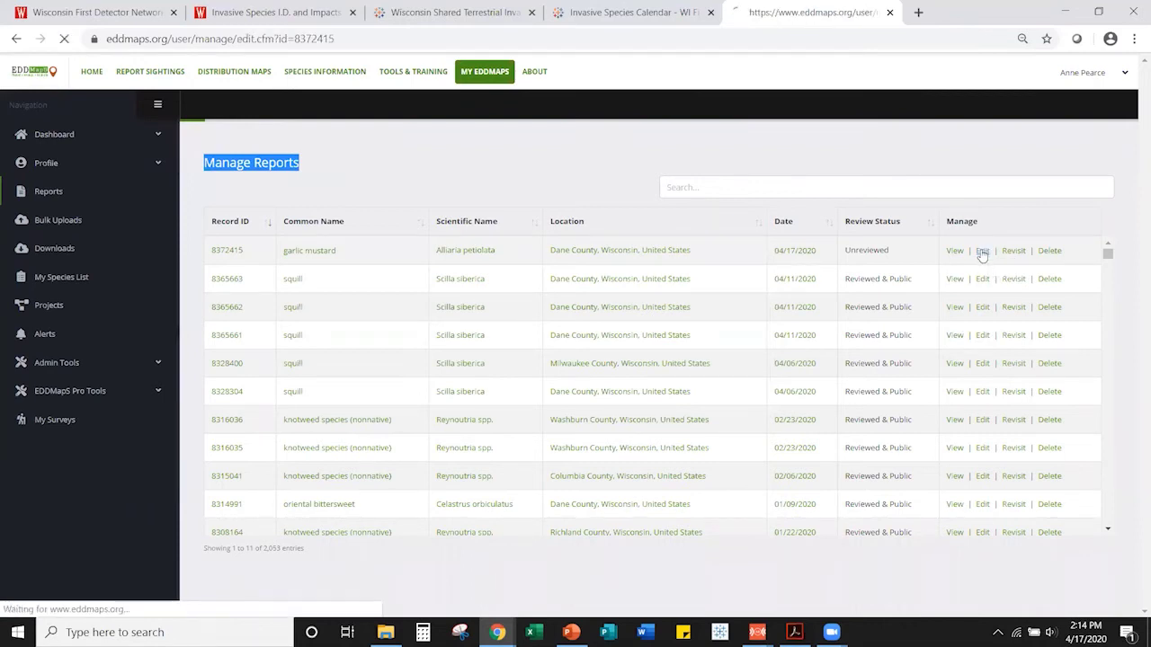
scroll(566, 304, "down", 5)
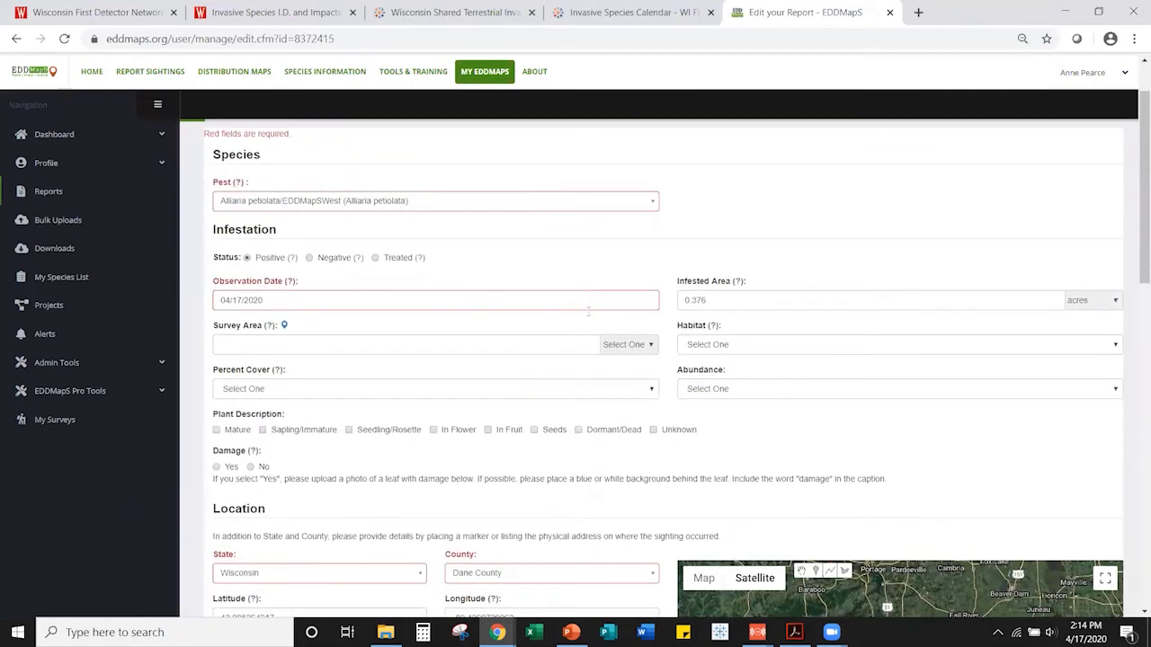
scroll(633, 390, "down", 10)
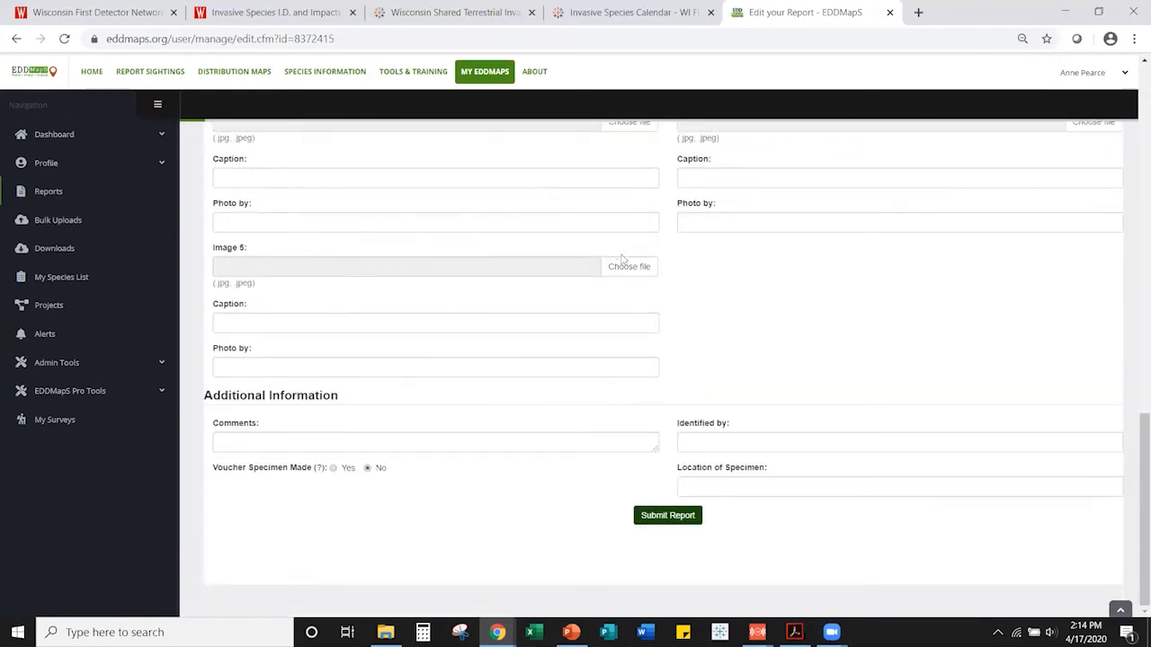
left_click(644, 522)
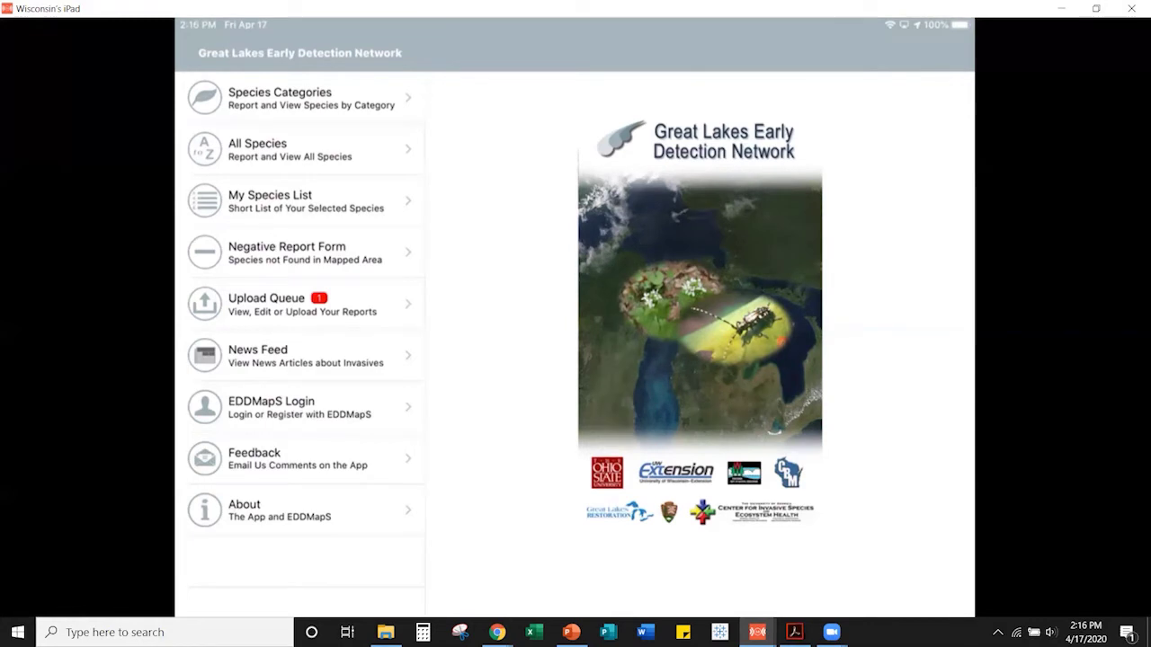
- In the Great Lakes Early Detection Network app, view the EDDMapS login and look through the species in My List
left_click(299, 407)
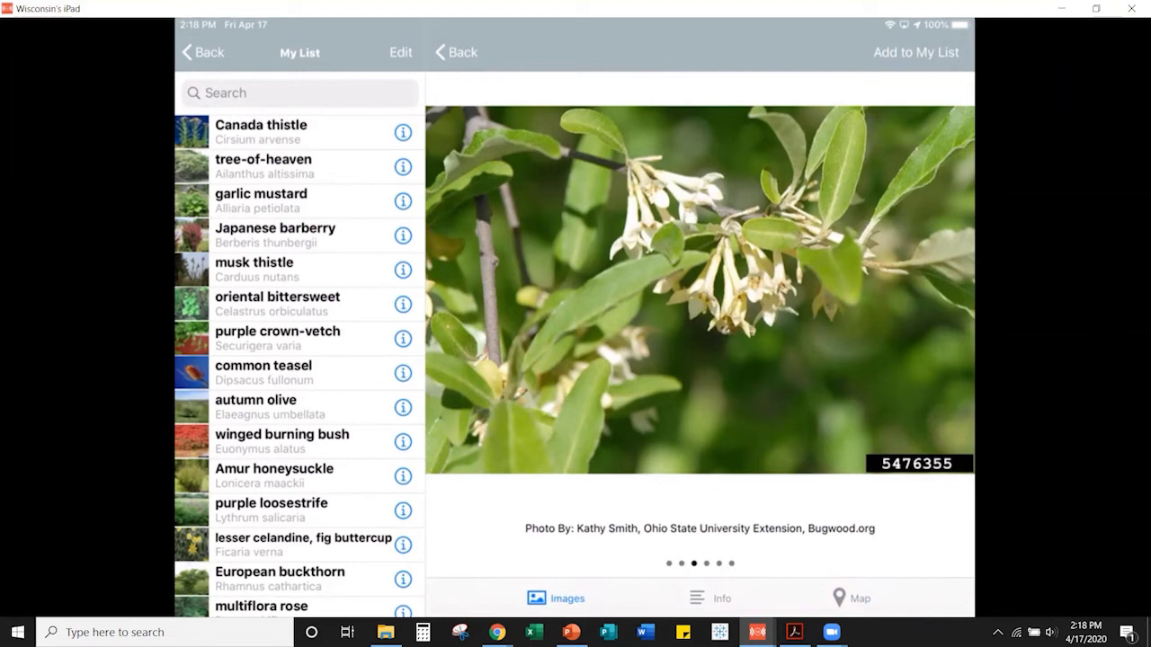
left_click(456, 52)
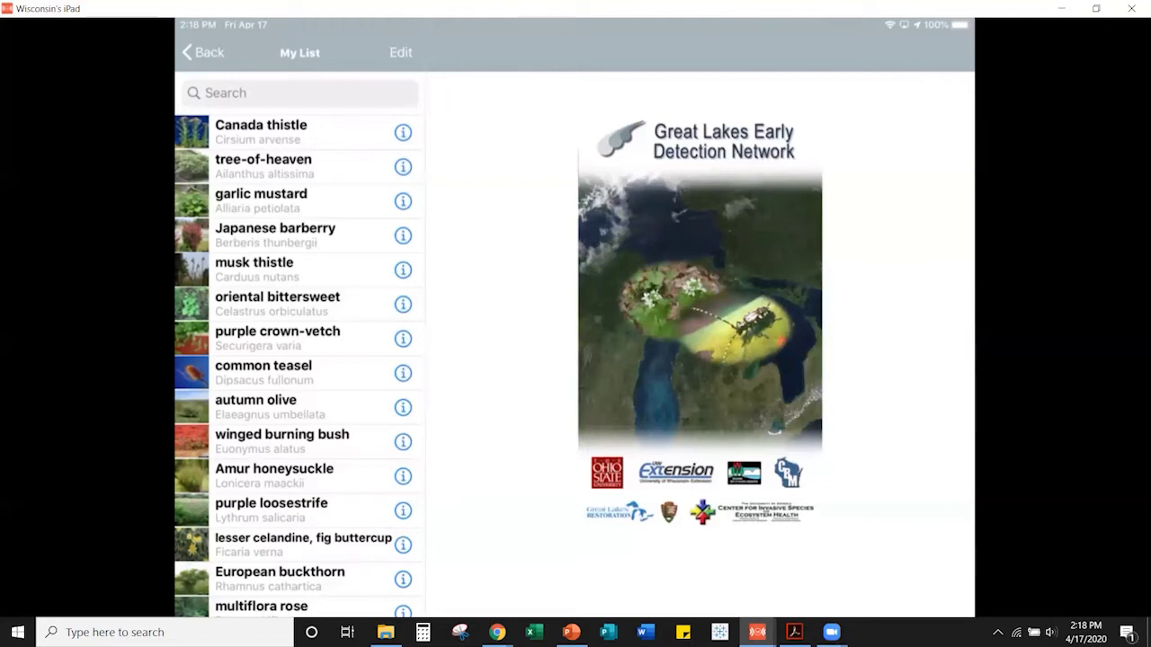
scroll(297, 359, "down", 10)
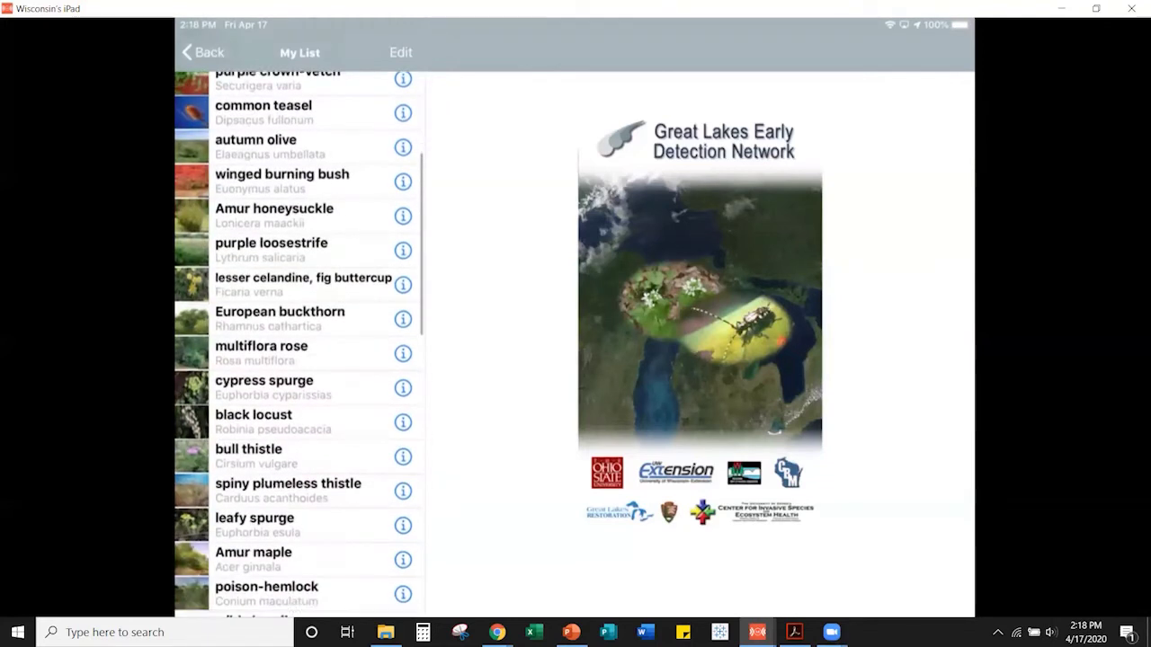
scroll(297, 359, "down", 10)
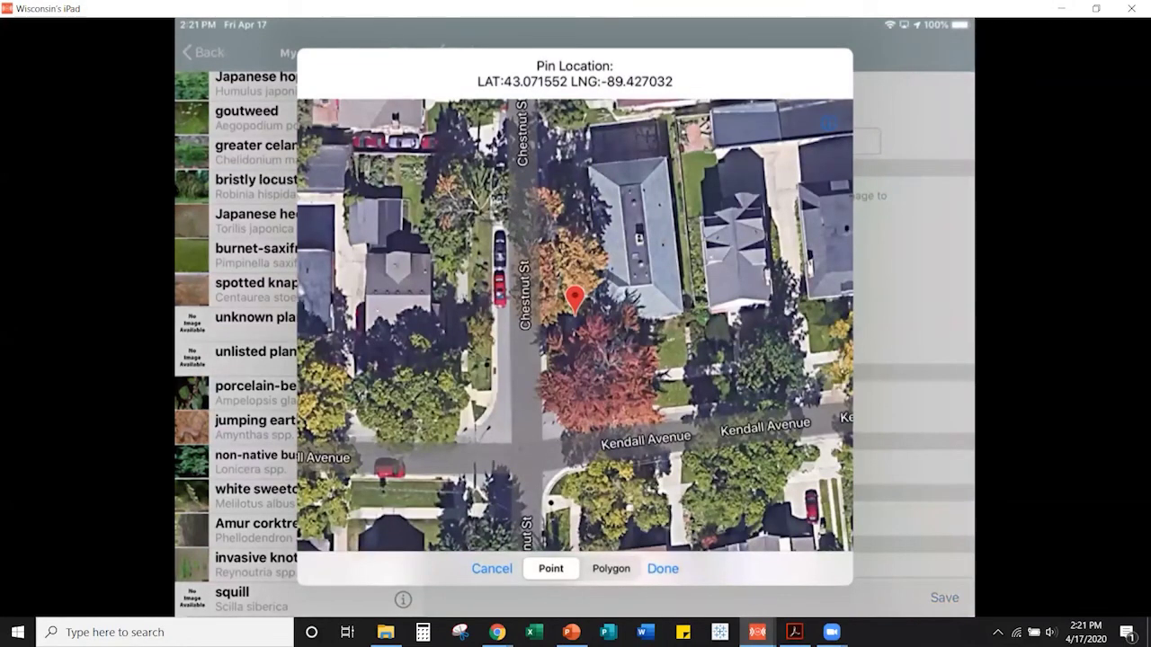
- Place the report's location pin near Campus Dr, just south of the USDA Forest Products Laboratory parking lot, at about 43.0739, -89.4273
scroll(576, 341, "down", 5)
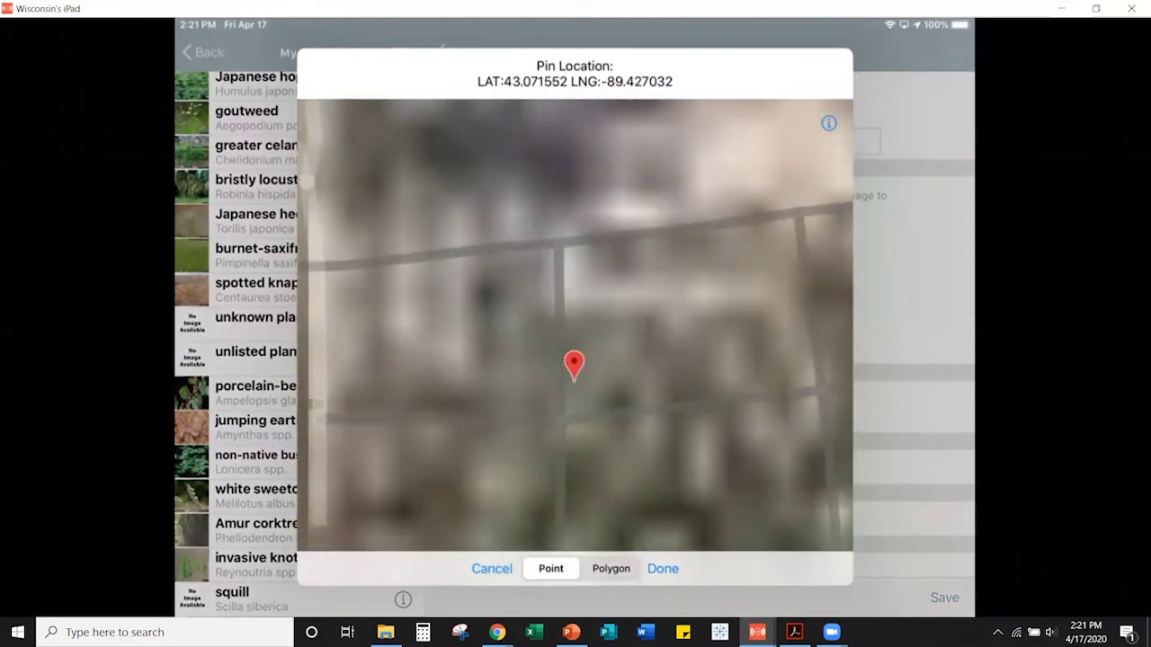
scroll(575, 342, "up", 5)
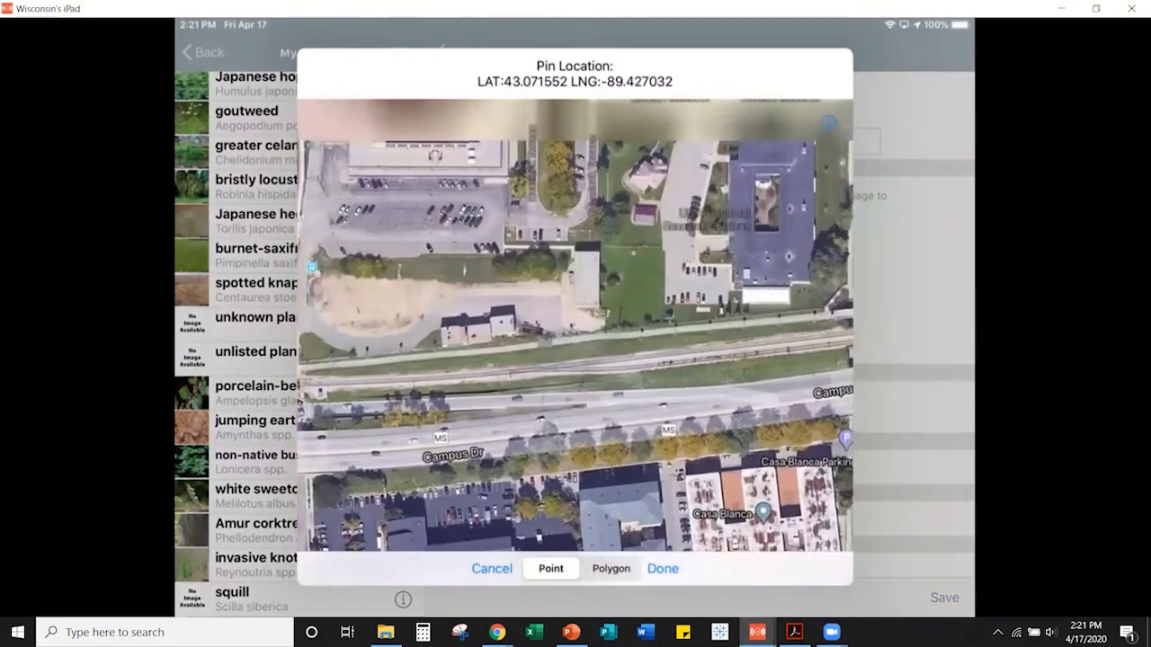
scroll(575, 341, "down", 3)
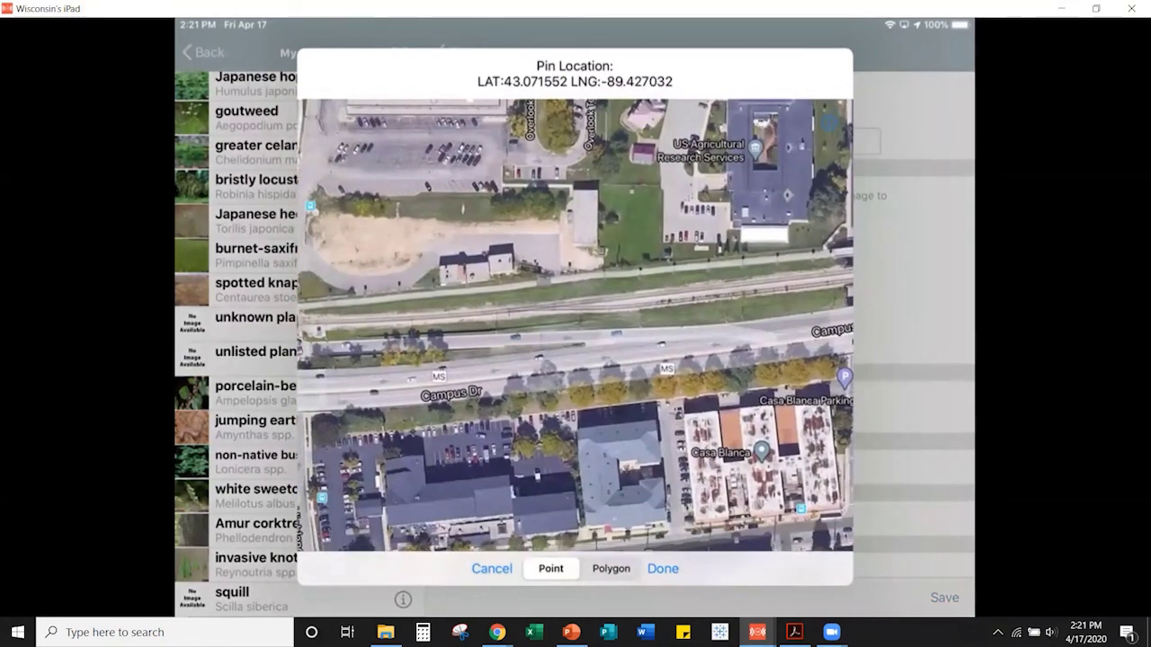
scroll(575, 341, "up", 3)
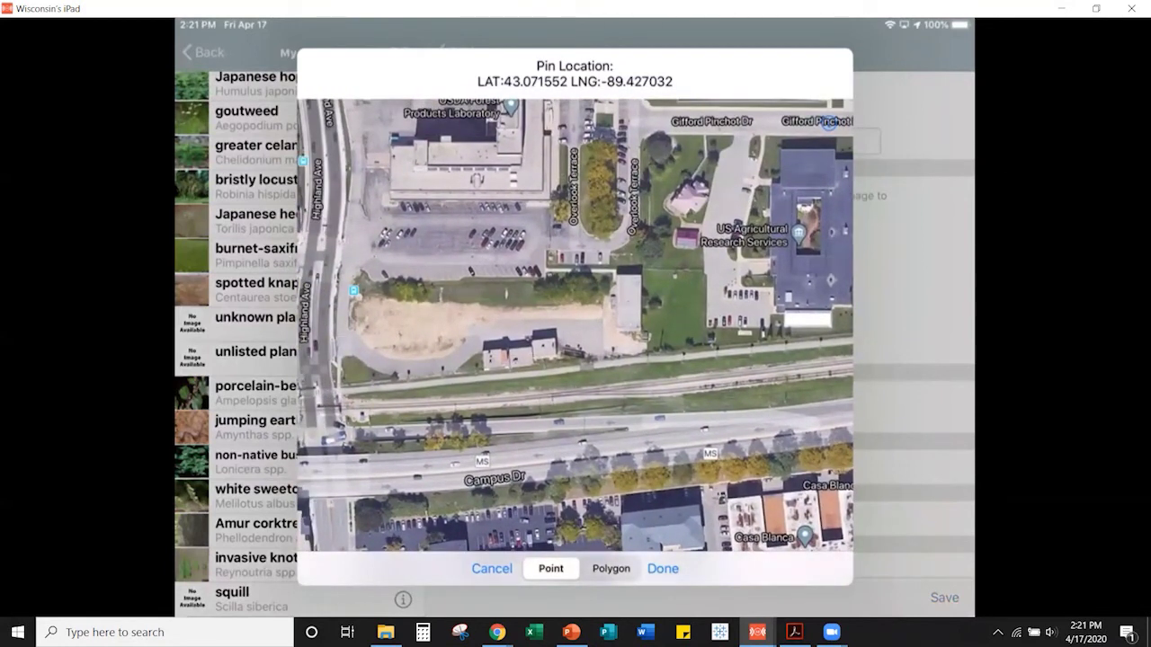
left_click(556, 283)
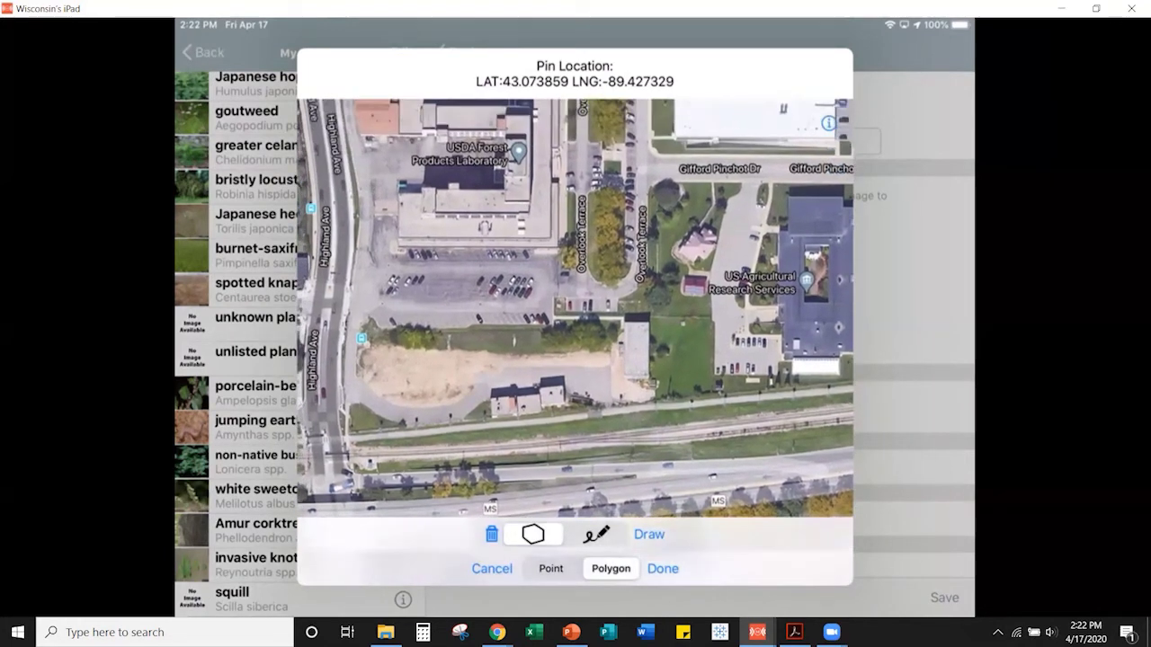
- Draw a four-cornered polygon of about 0.64 acres over the strip of ground south of the laboratory's parking lot and accept it
left_click(397, 350)
left_click(393, 401)
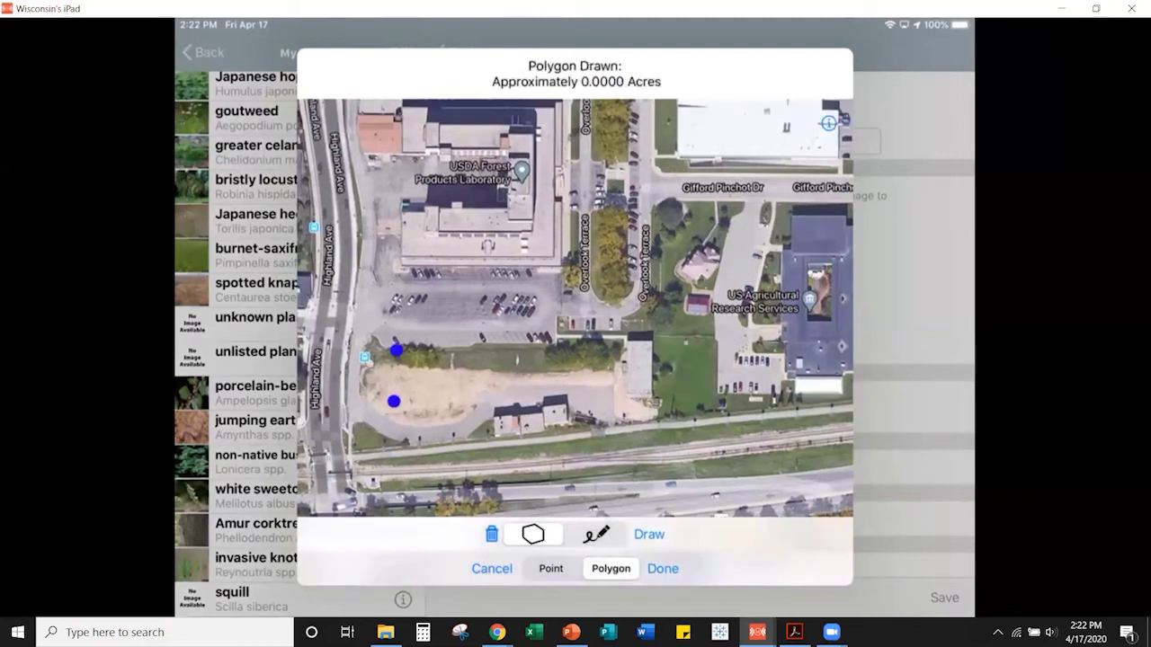
left_click(609, 380)
left_click(618, 339)
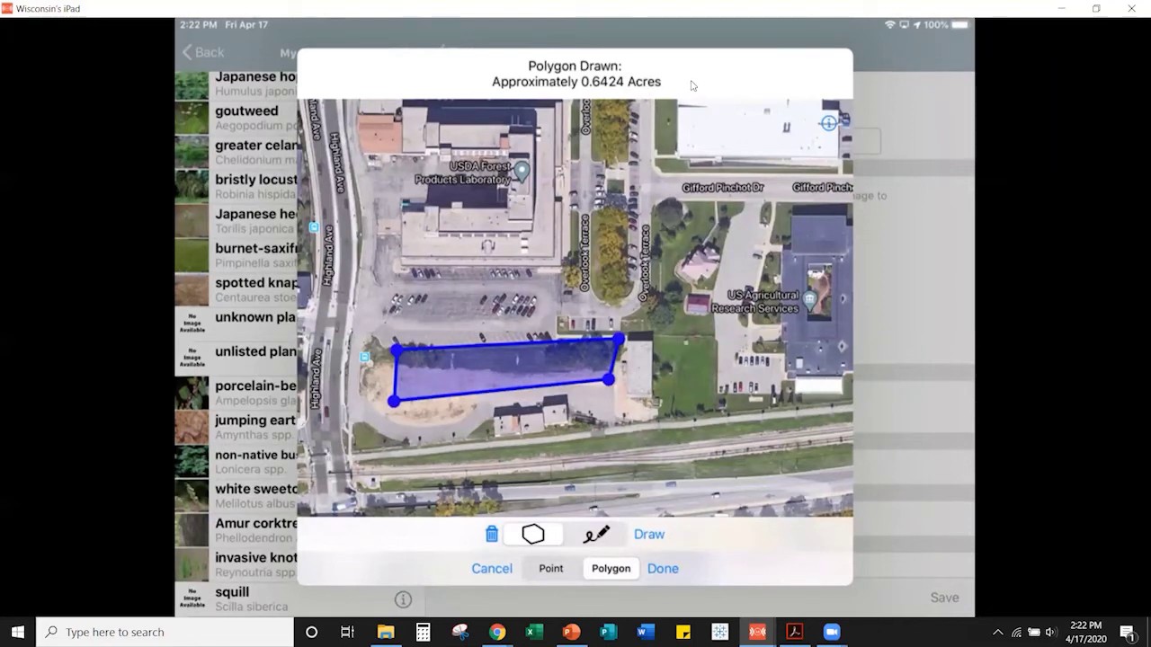
left_click(662, 569)
scroll(700, 360, "down", 3)
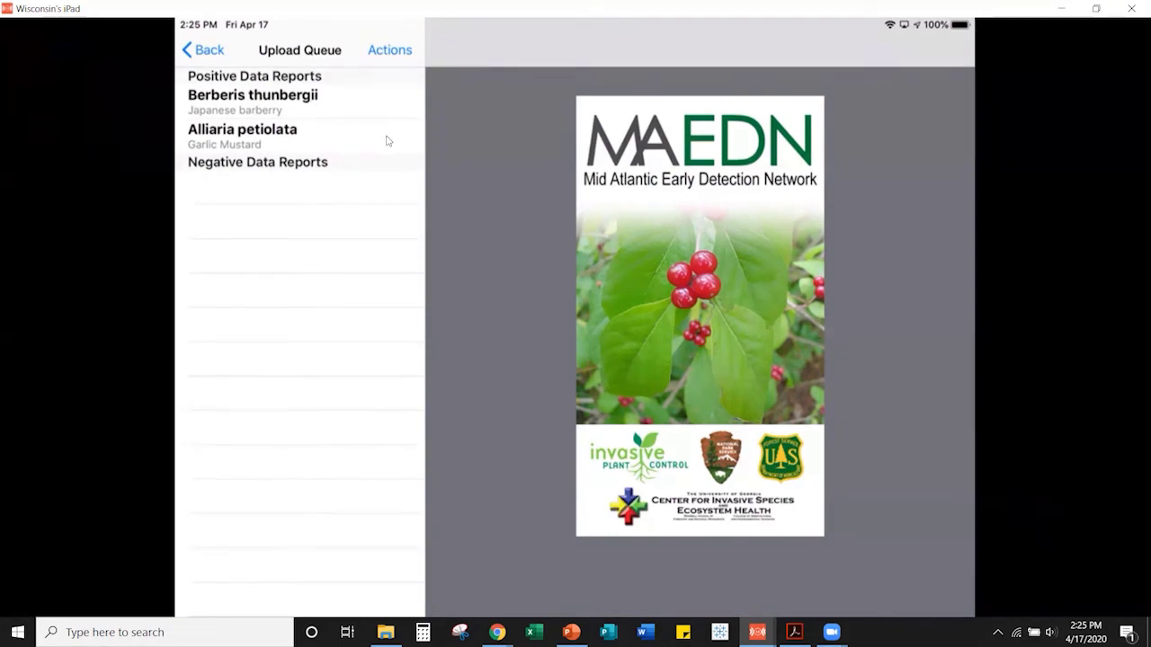
- Show the actions for the reports in the Mid Atlantic Early Detection Network upload queue
left_click(409, 42)
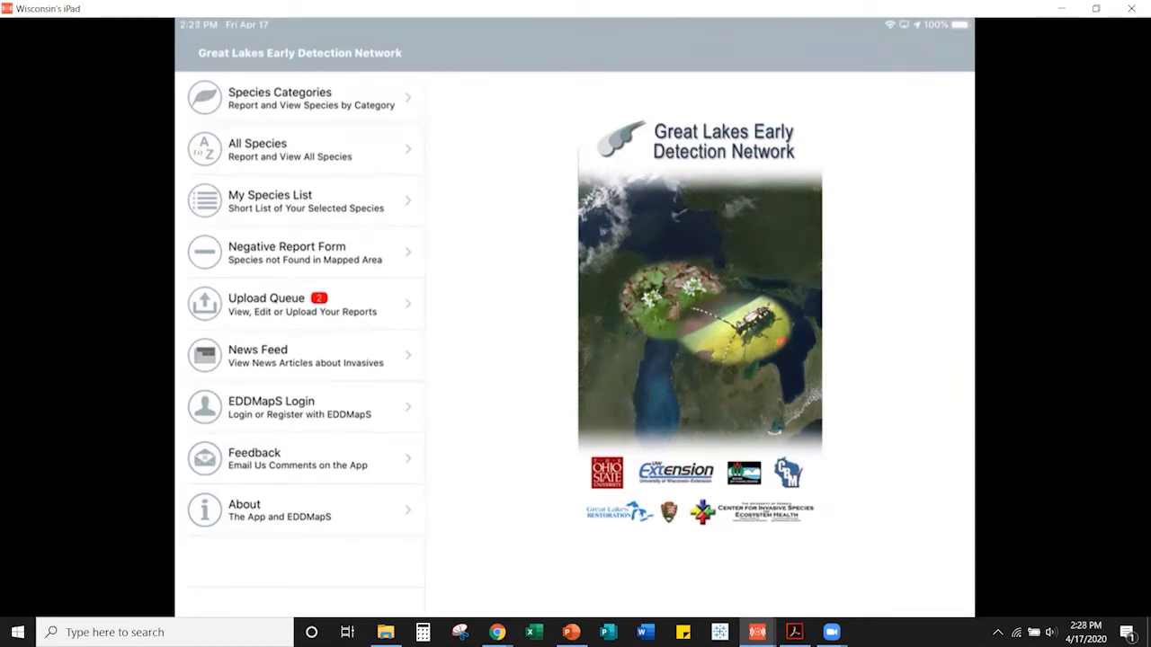
- Open My Species List in the Great Lakes Early Detection Network app, look through its species and start editing the list
left_click(270, 200)
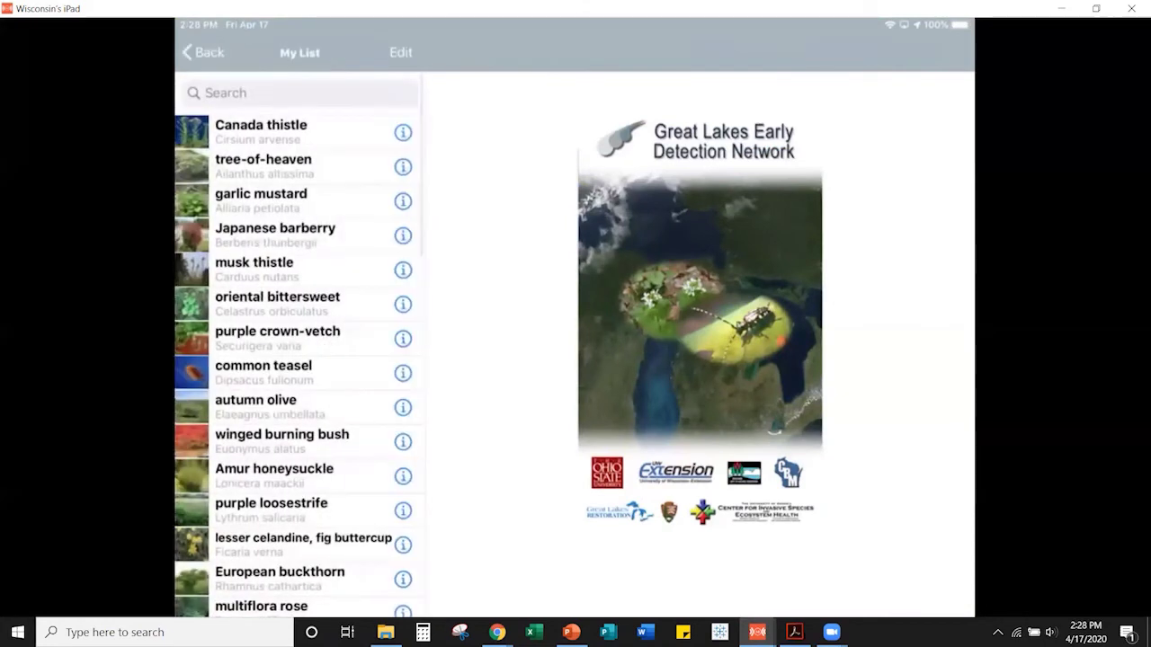
scroll(296, 359, "down", 3)
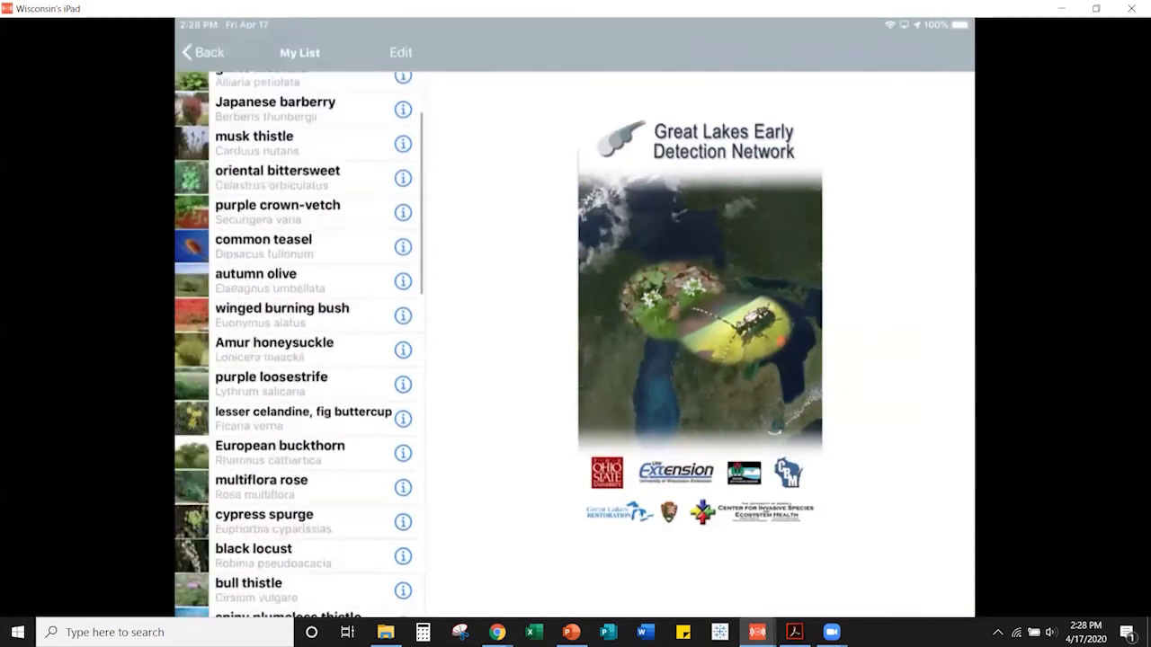
scroll(296, 360, "up", 1)
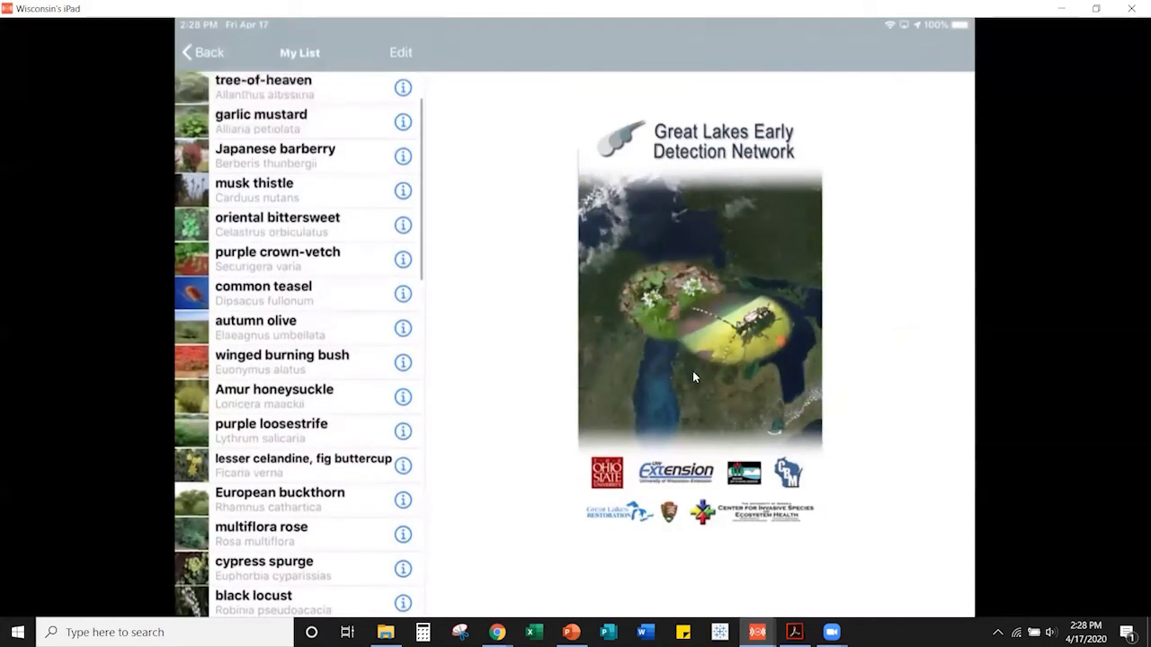
left_click(421, 37)
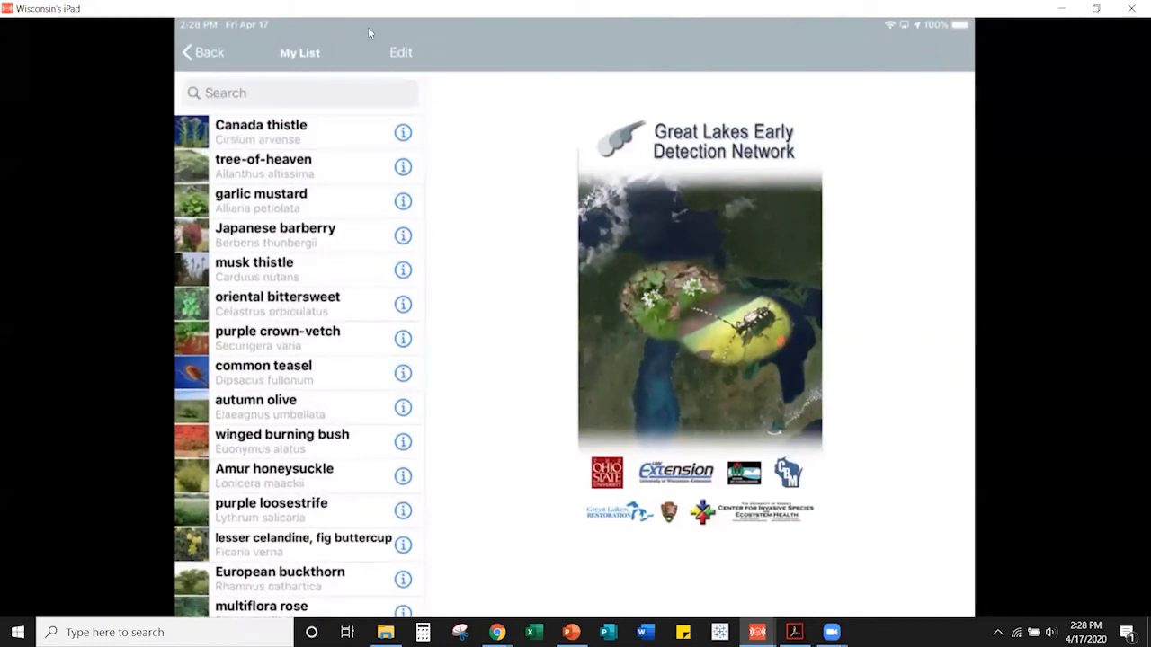
left_click(425, 52)
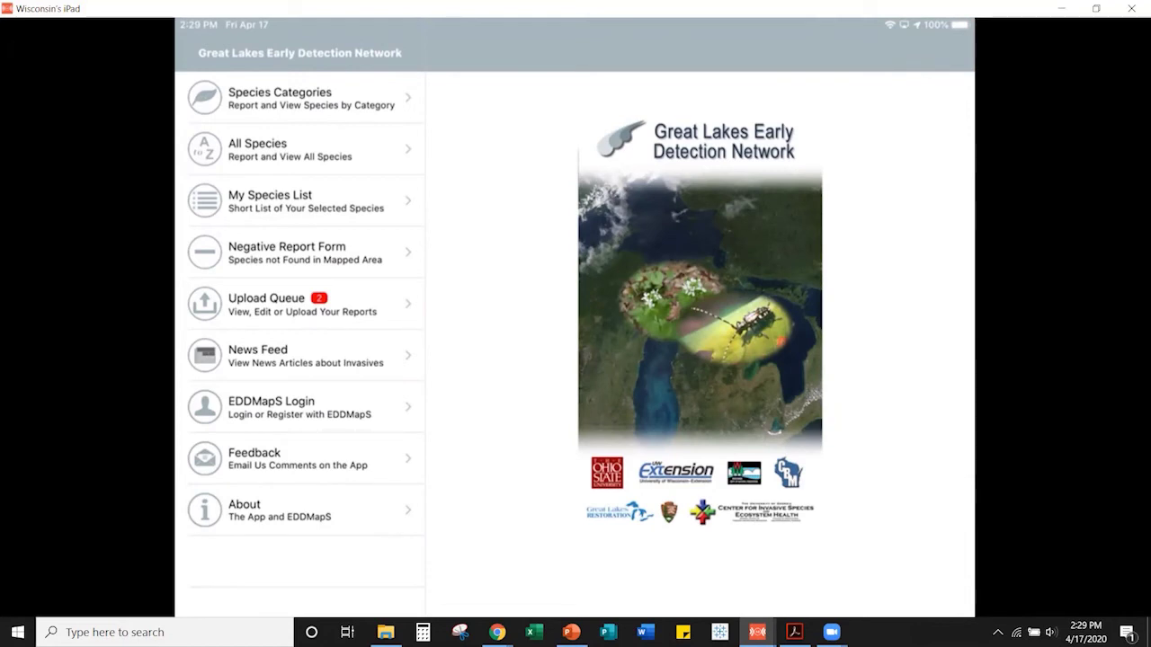
- Search My Species List for "Un" and open the unlisted plant entry
left_click(297, 201)
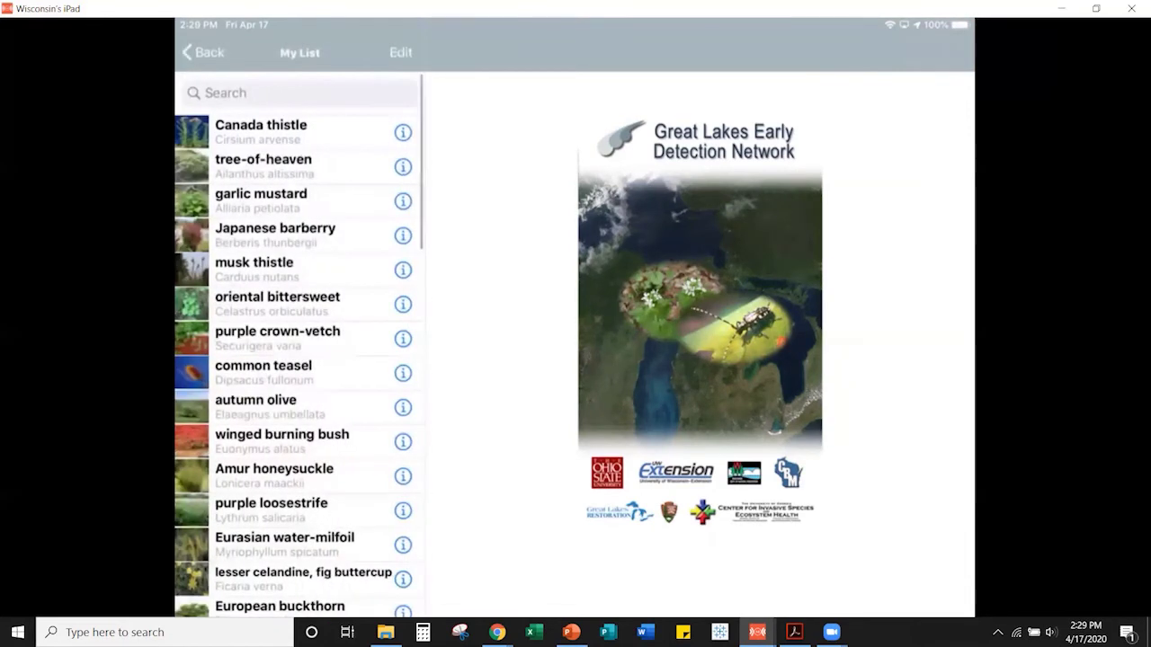
left_click(225, 93)
type("Un")
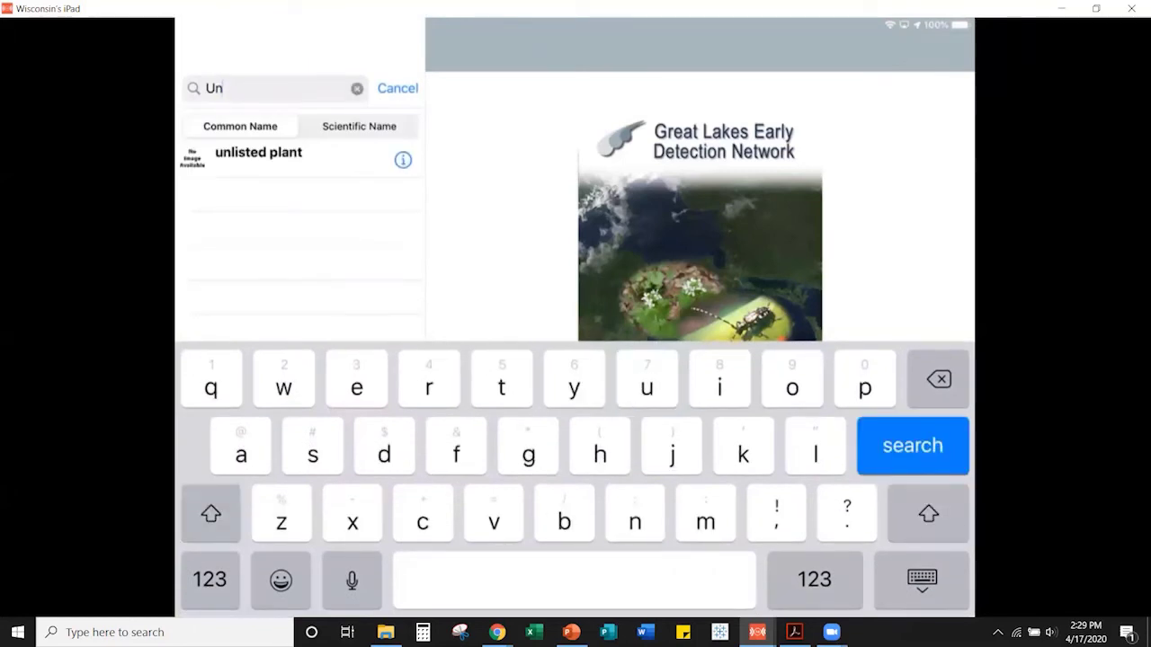
left_click(259, 158)
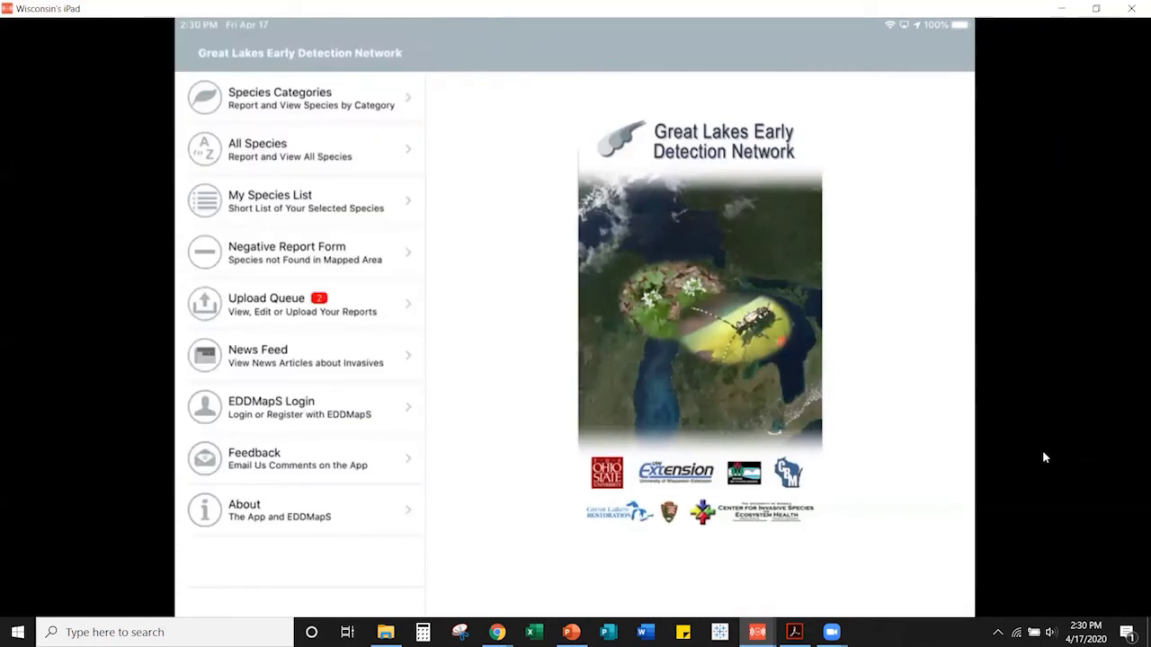
- Switch to the Chrome browser with the Wisconsin First Detector Network home page
left_click(497, 632)
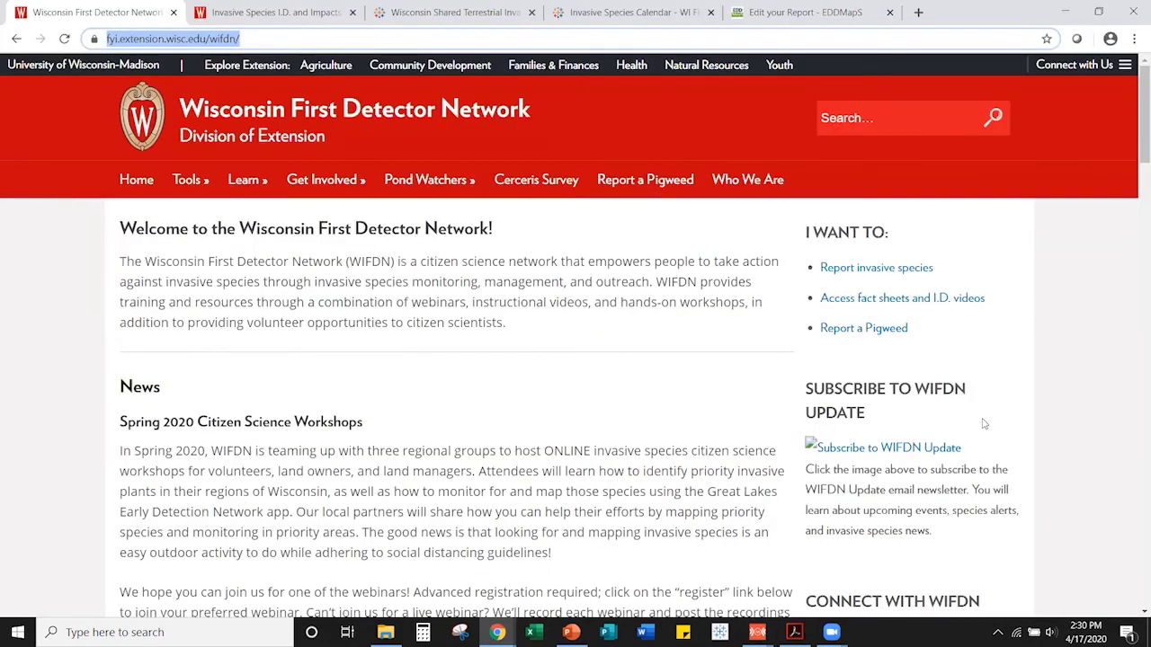